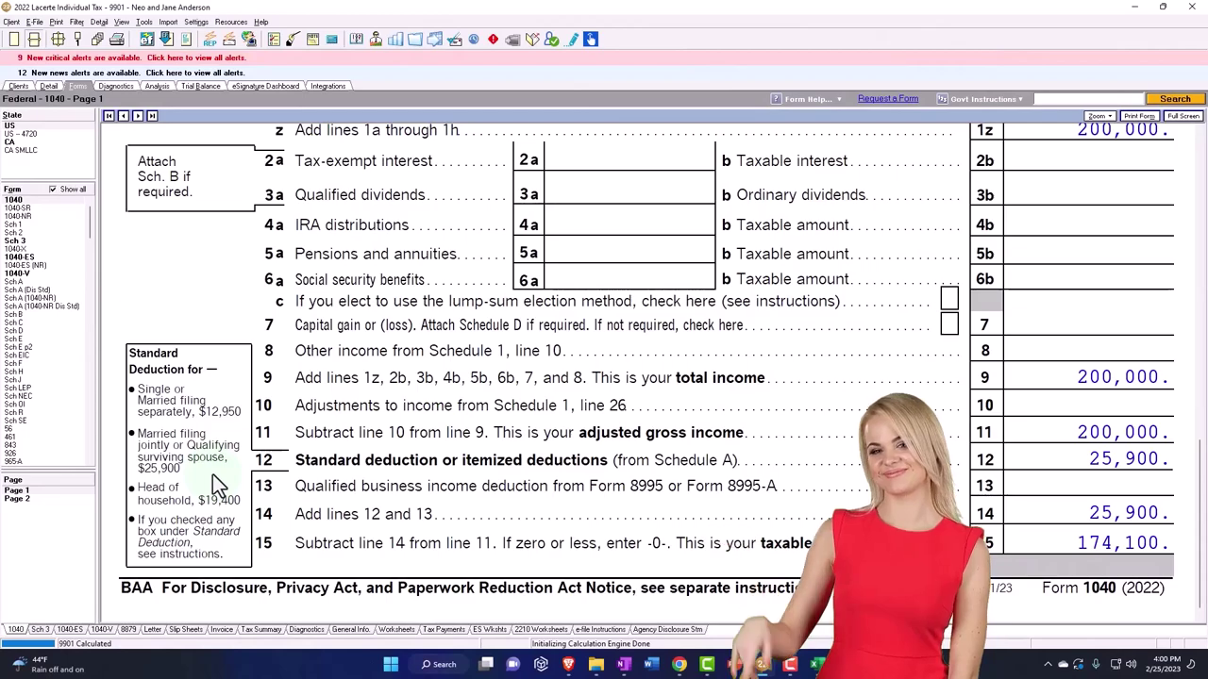
# Scroll Form 1040 page 1 back up to the Filing Status section.
pyautogui.scroll(10, 212, 474)
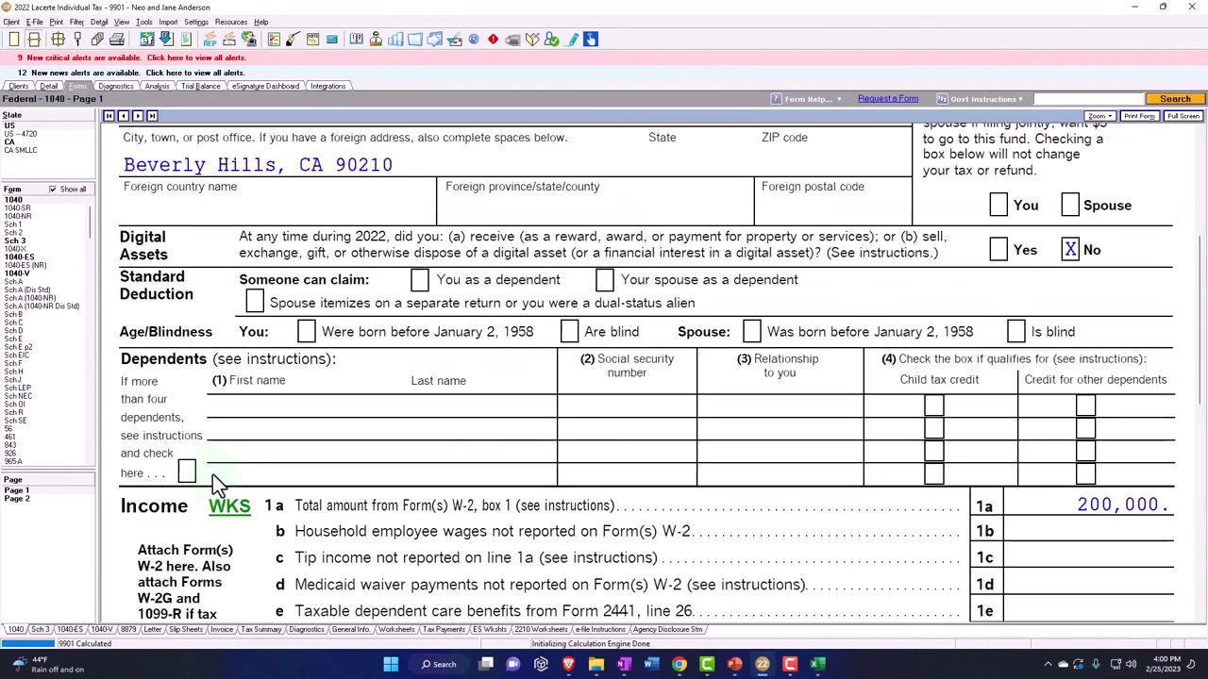
pyautogui.scroll(5, 212, 474)
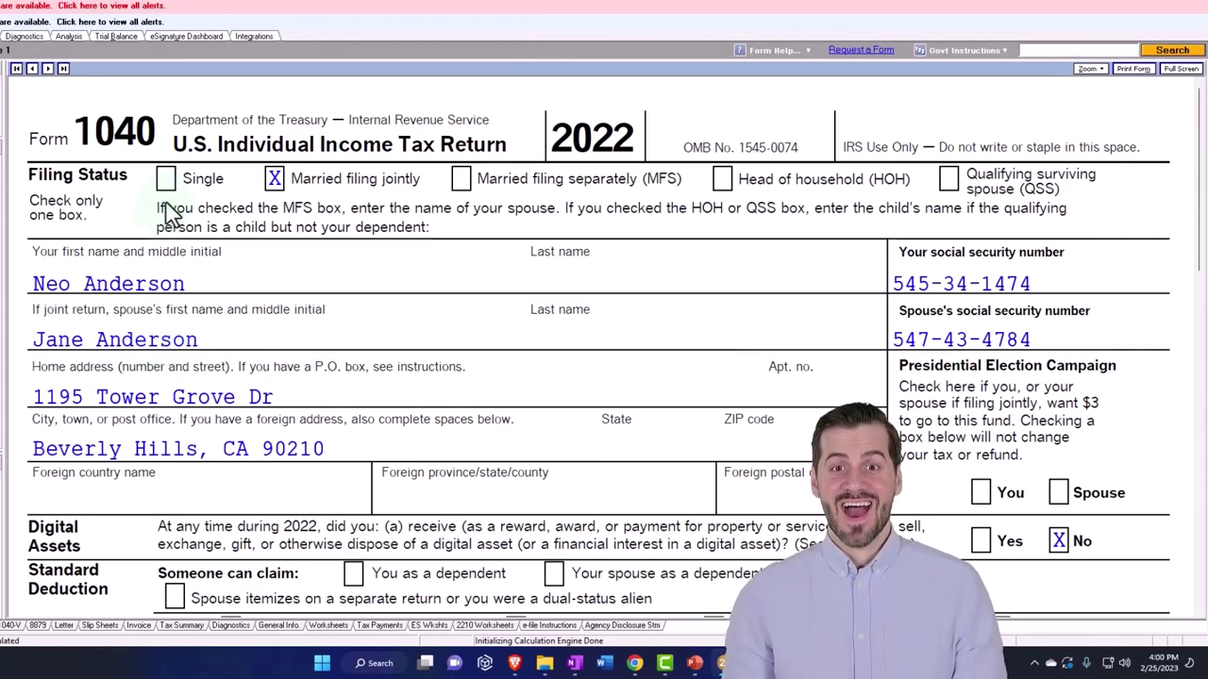
# Check Head of household as the filing status, then review the dependents and income lines.
pyautogui.click(725, 184)
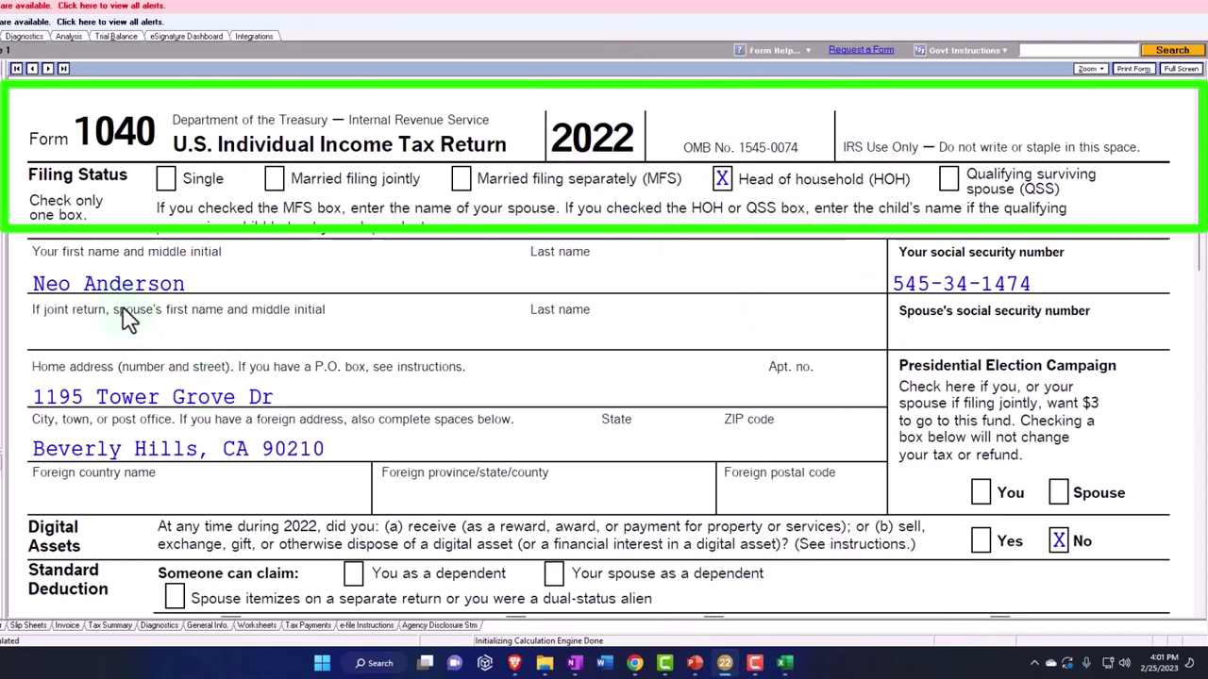
pyautogui.scroll(-6, 128, 317)
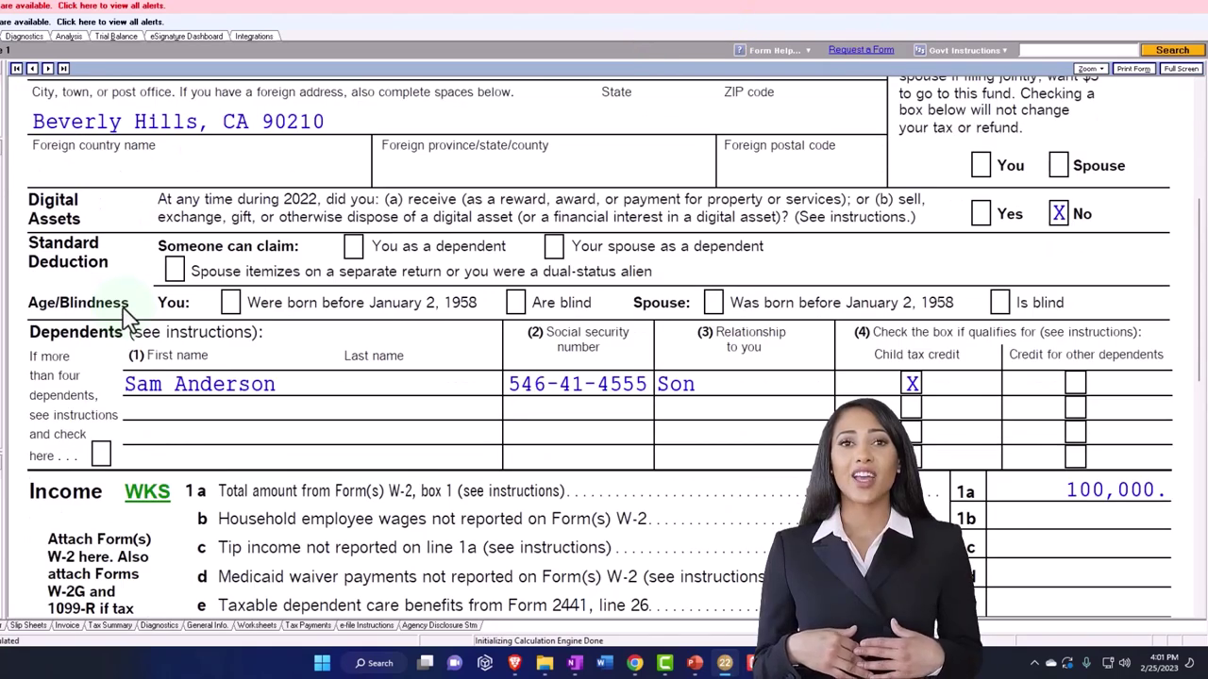
pyautogui.scroll(-2, 128, 317)
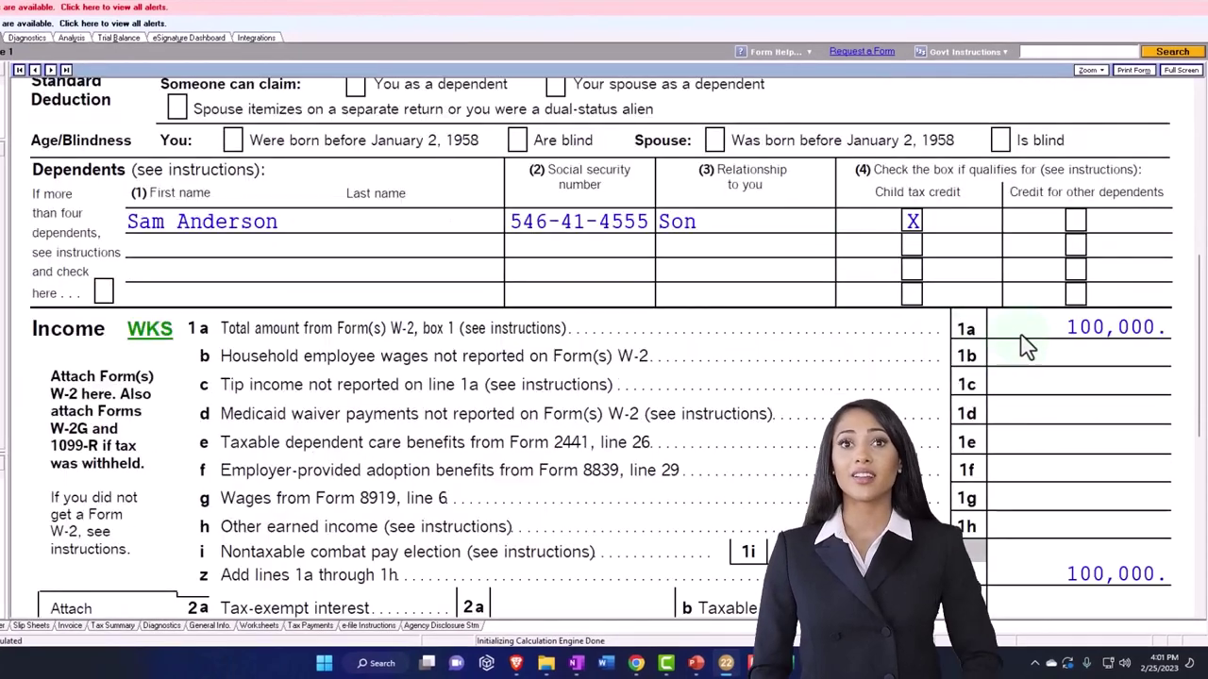
pyautogui.scroll(-5, 1027, 348)
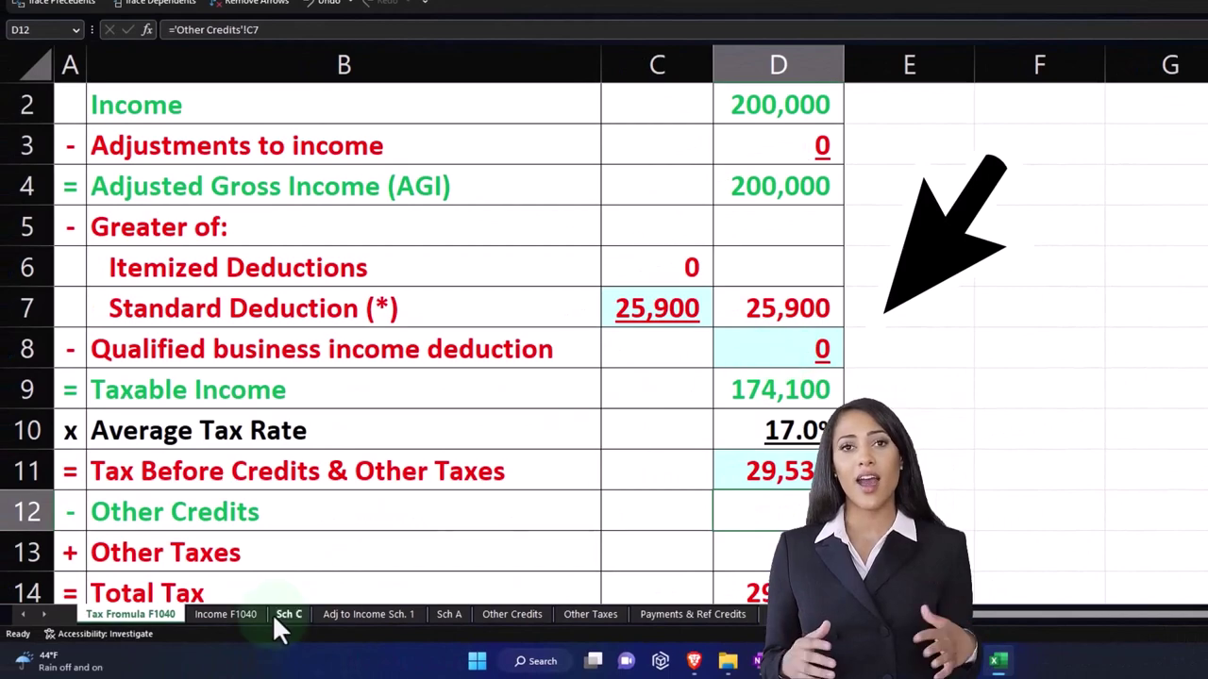
# Clear the second W-2 in B3 and set standard deduction C7 to =C24 (19,400).
pyautogui.click(238, 618)
pyautogui.click(522, 186)
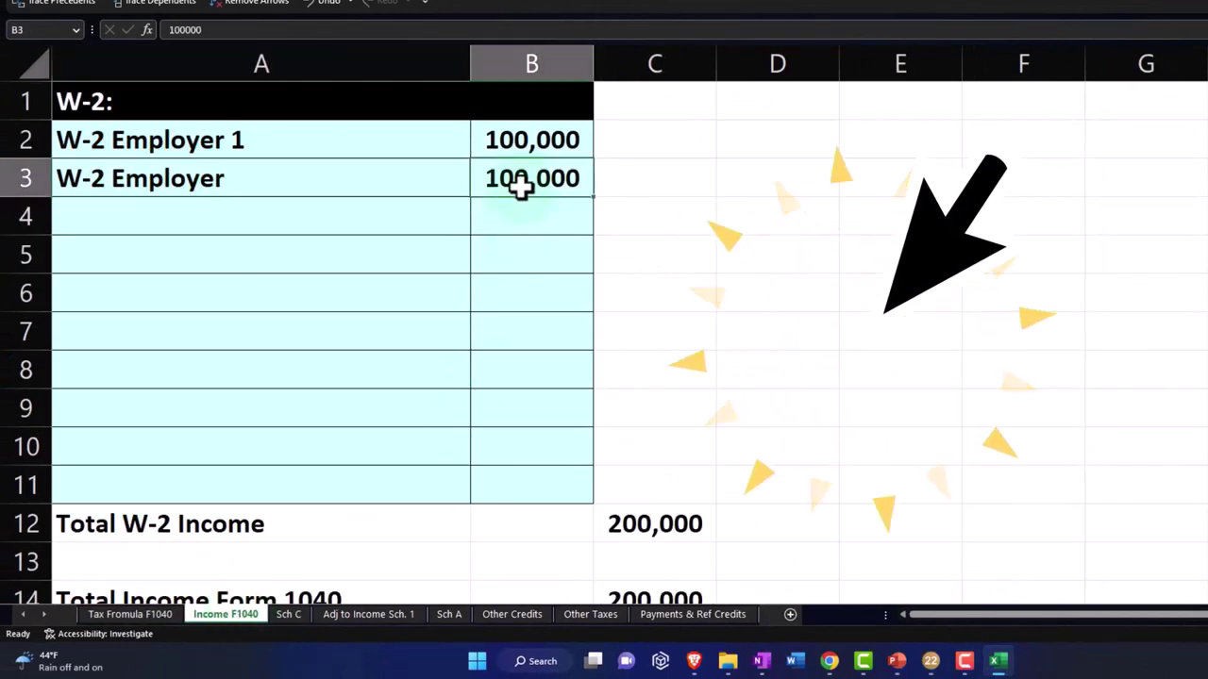
pyautogui.click(114, 612)
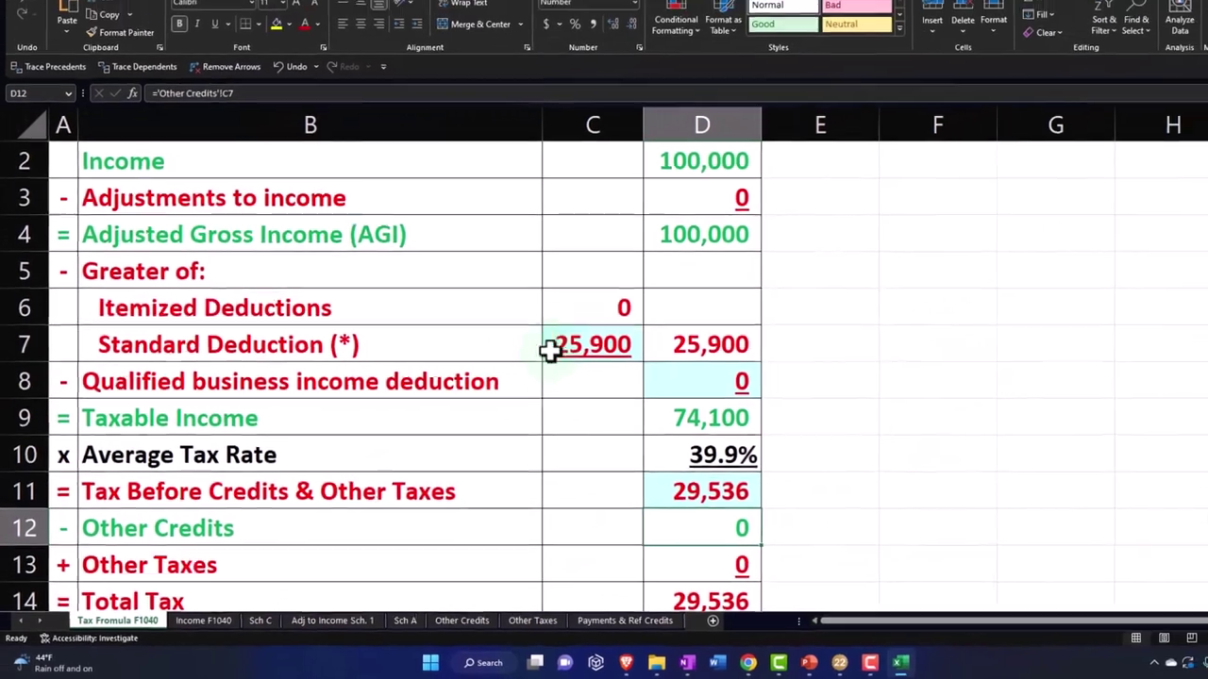
pyautogui.click(578, 352)
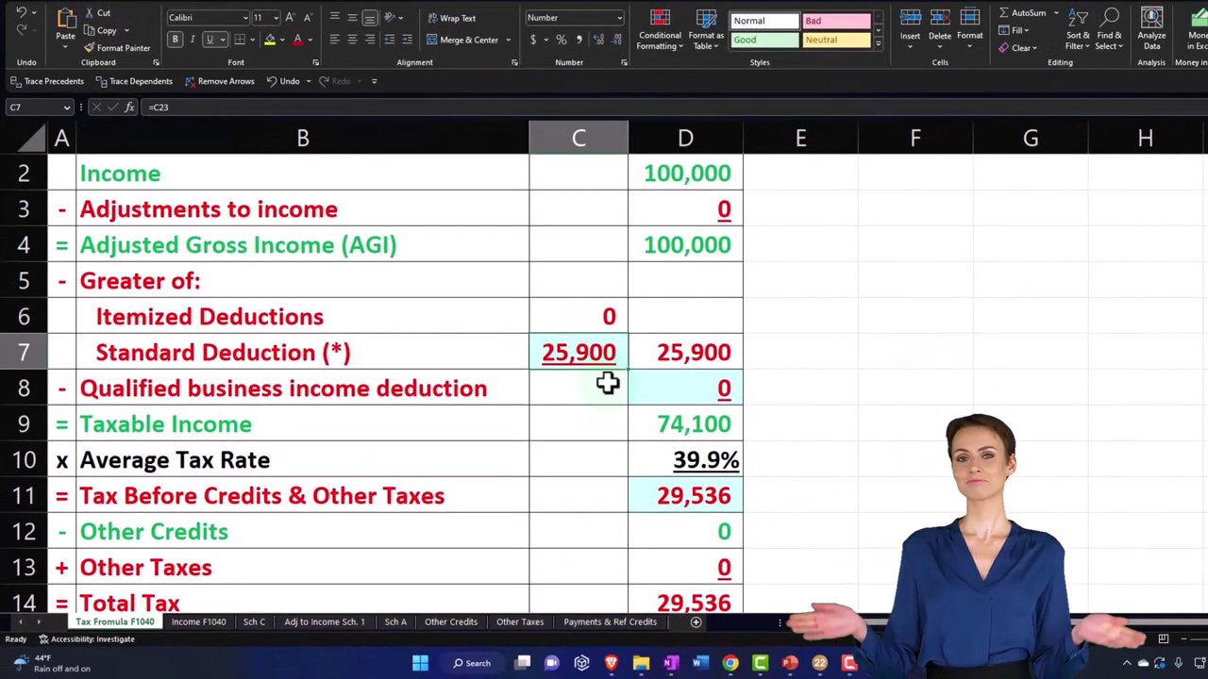
pyautogui.write('=')
pyautogui.scroll(-5, 607, 382)
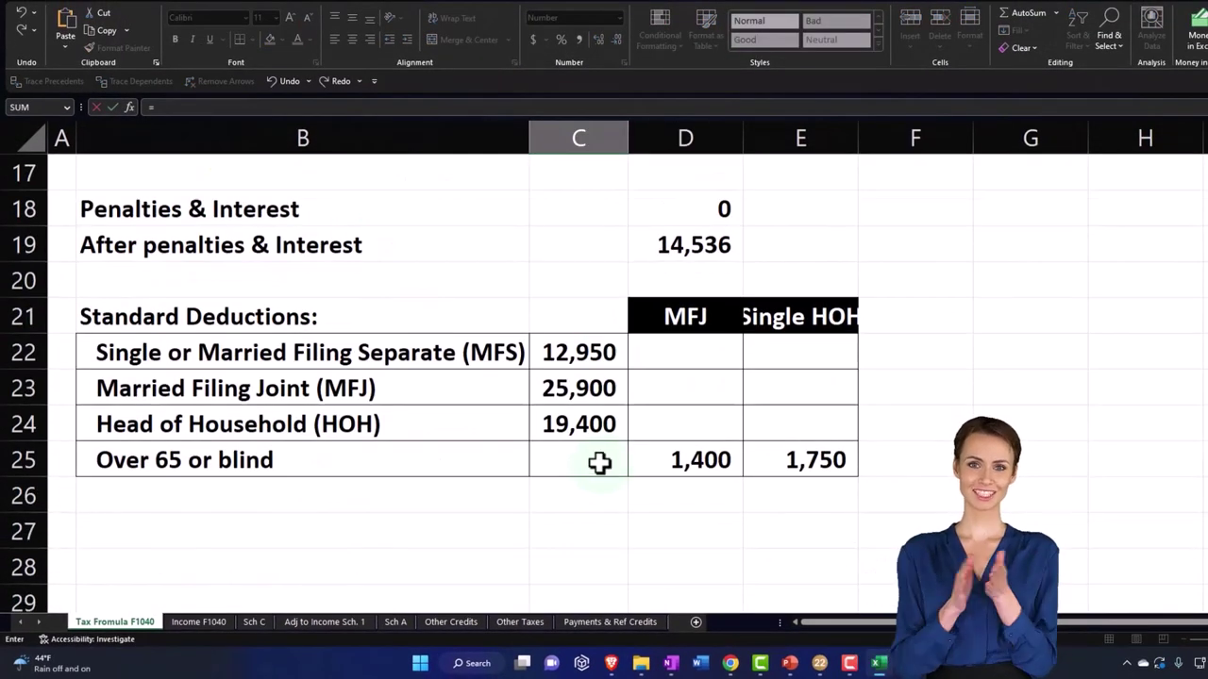
pyautogui.press('Return')
pyautogui.scroll(5, 582, 426)
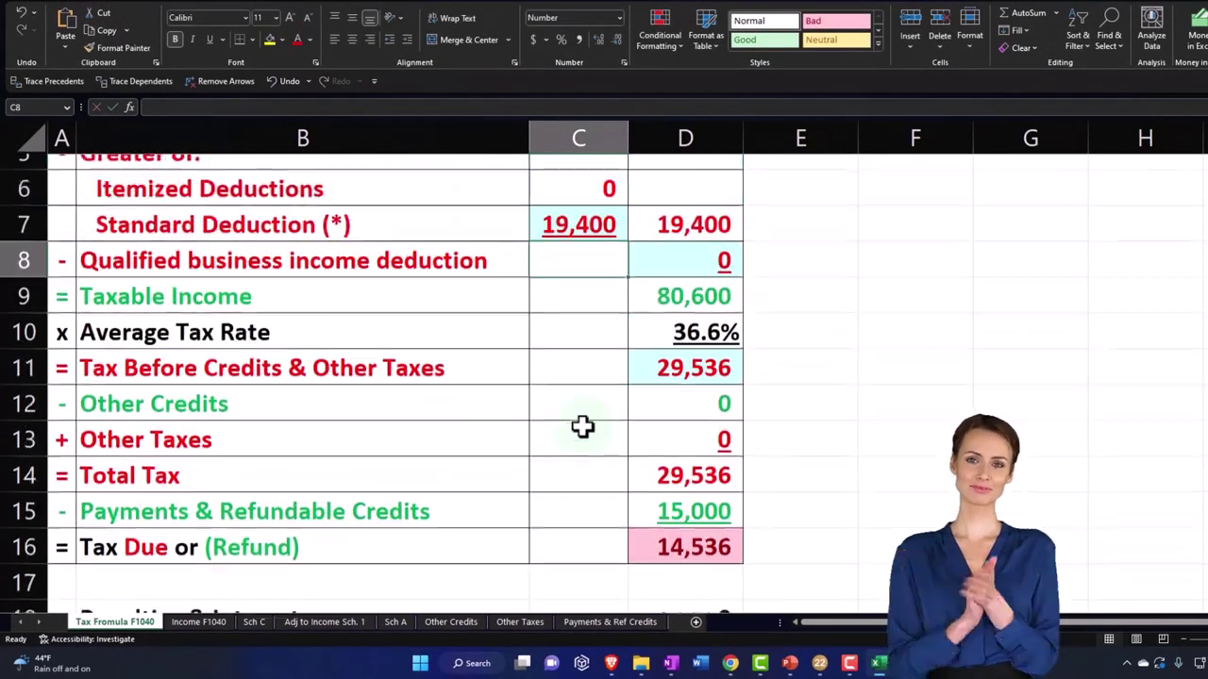
pyautogui.click(655, 461)
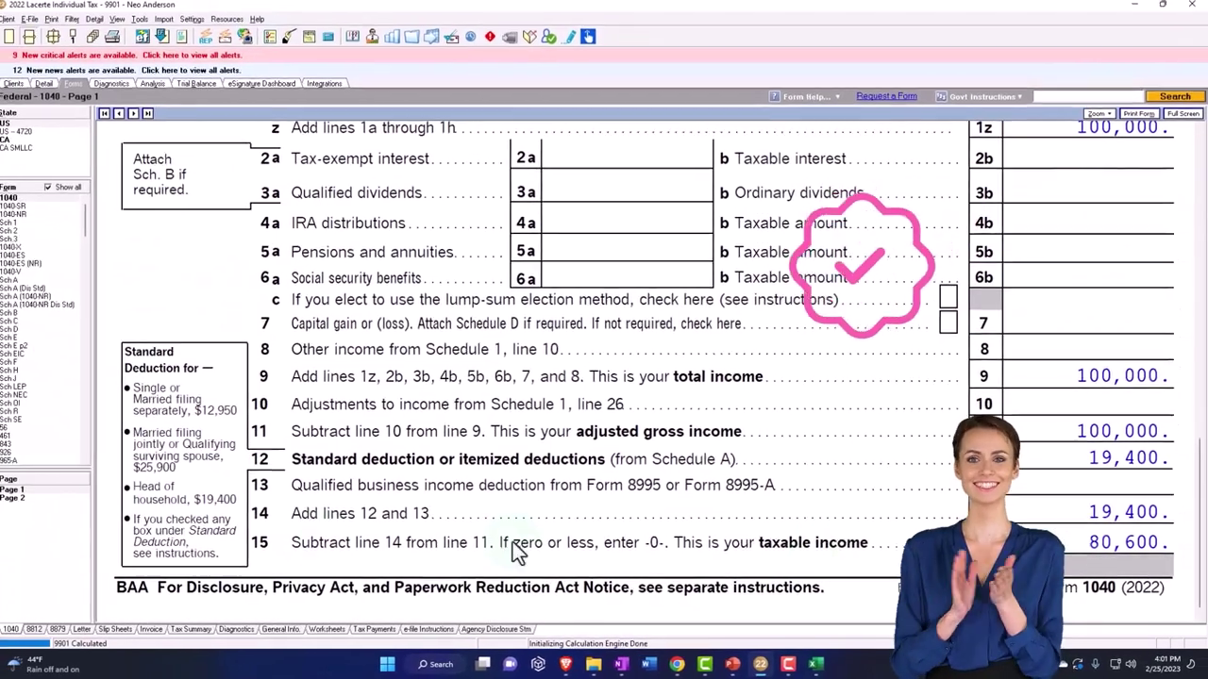
# Read the 11,855 tax on Form 1040 page 2, then select cell D11 in Excel.
pyautogui.click(28, 499)
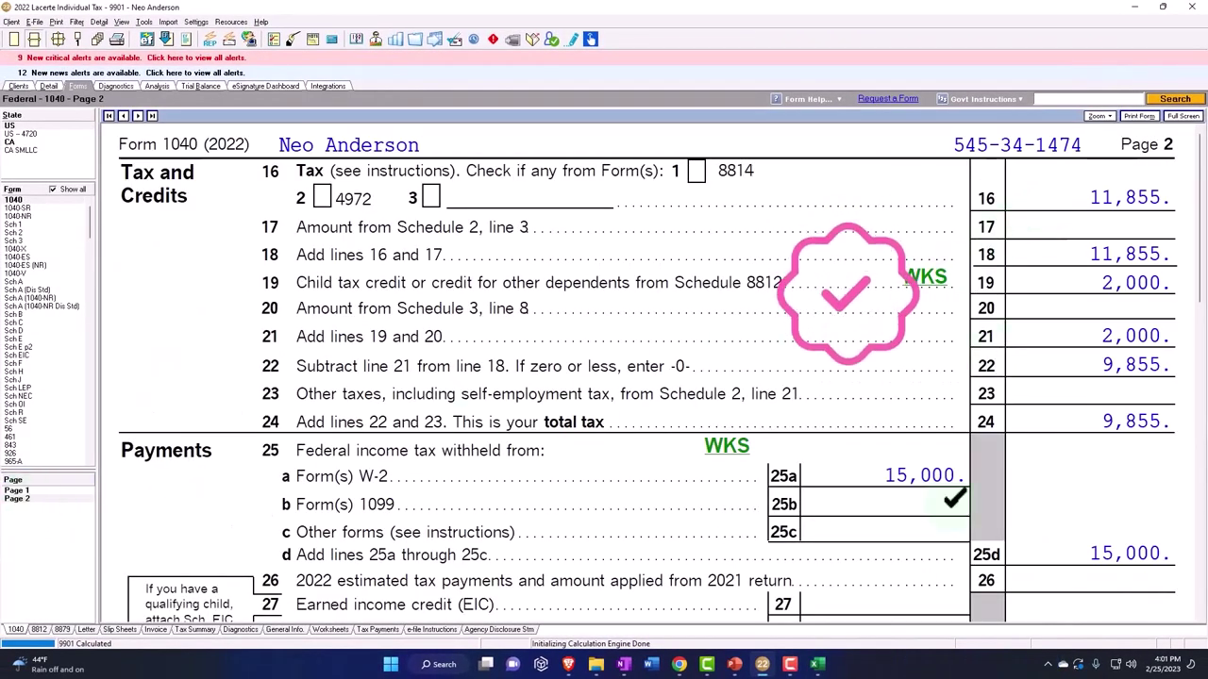
pyautogui.click(817, 665)
pyautogui.click(646, 542)
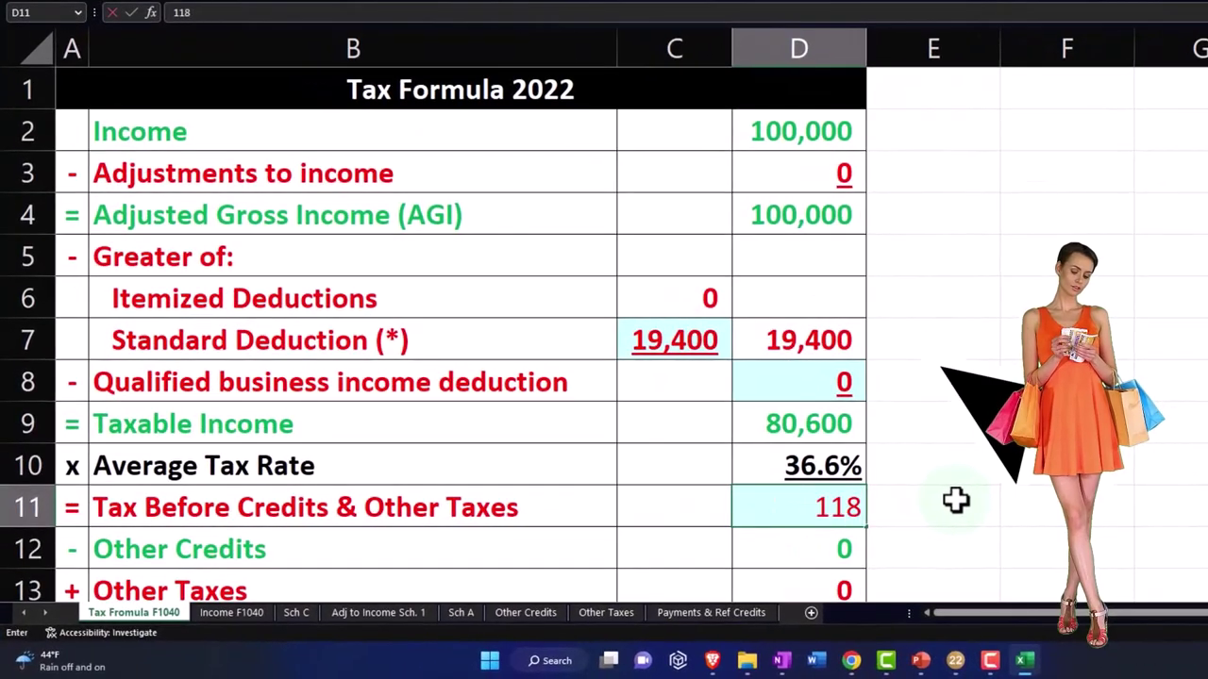
# Enter 11,855 as tax before credits in D11, giving a 3,145 refund, and compare with the return.
pyautogui.press('Return')
pyautogui.scroll(-1, 956, 500)
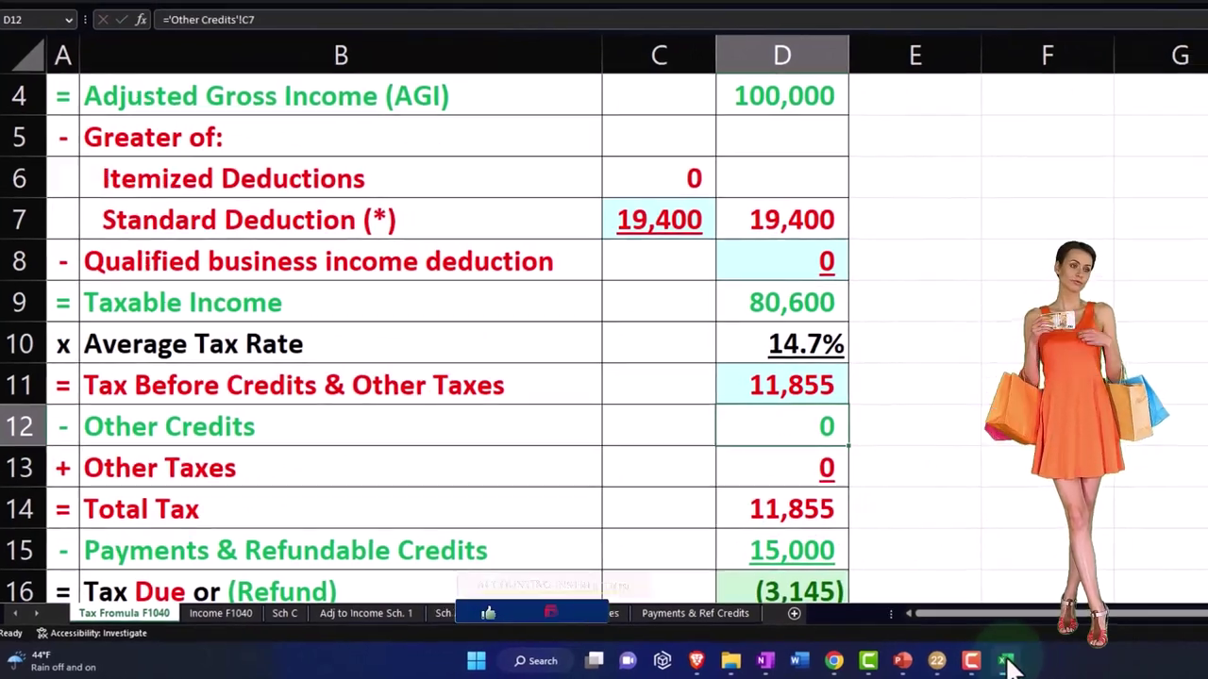
pyautogui.click(1024, 660)
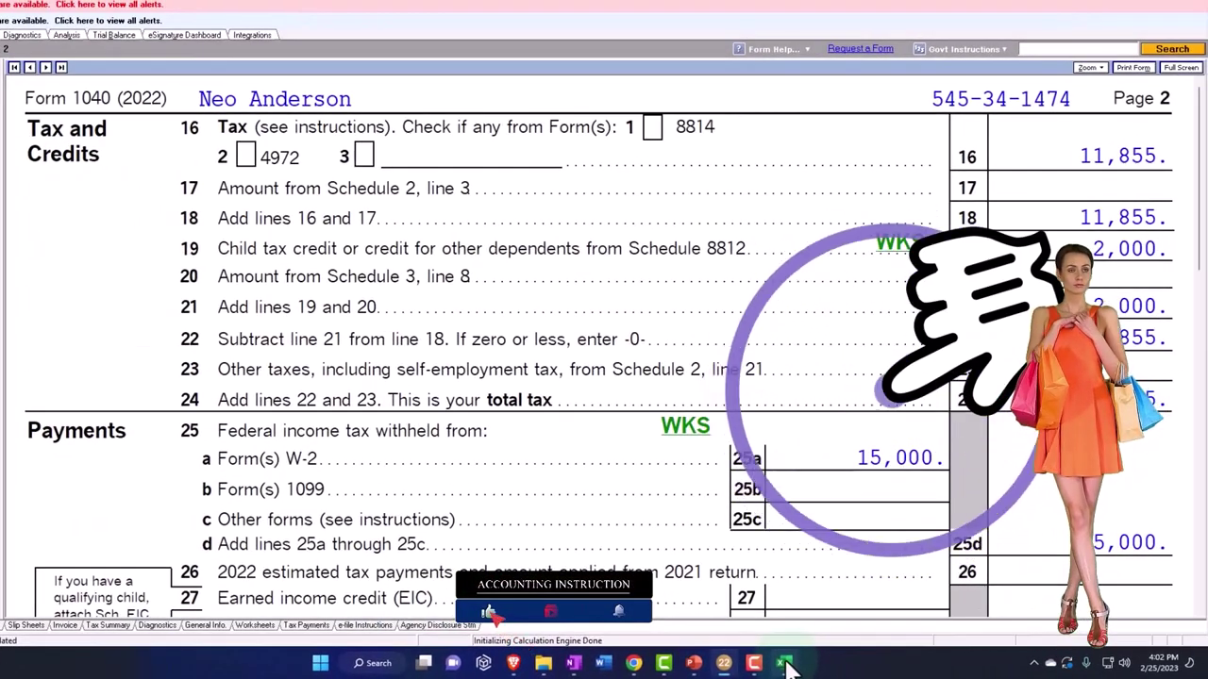
pyautogui.click(786, 665)
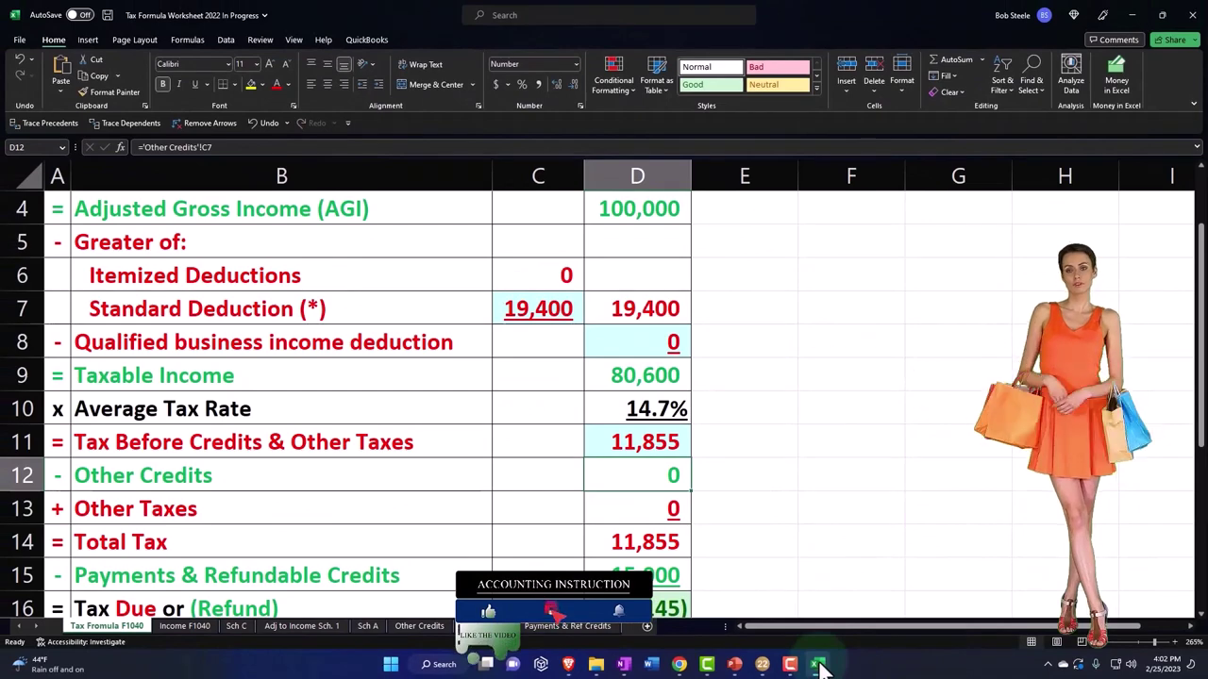
# Hide Excel and return to page 1 of Form 1040 in Lacerte.
pyautogui.click(819, 666)
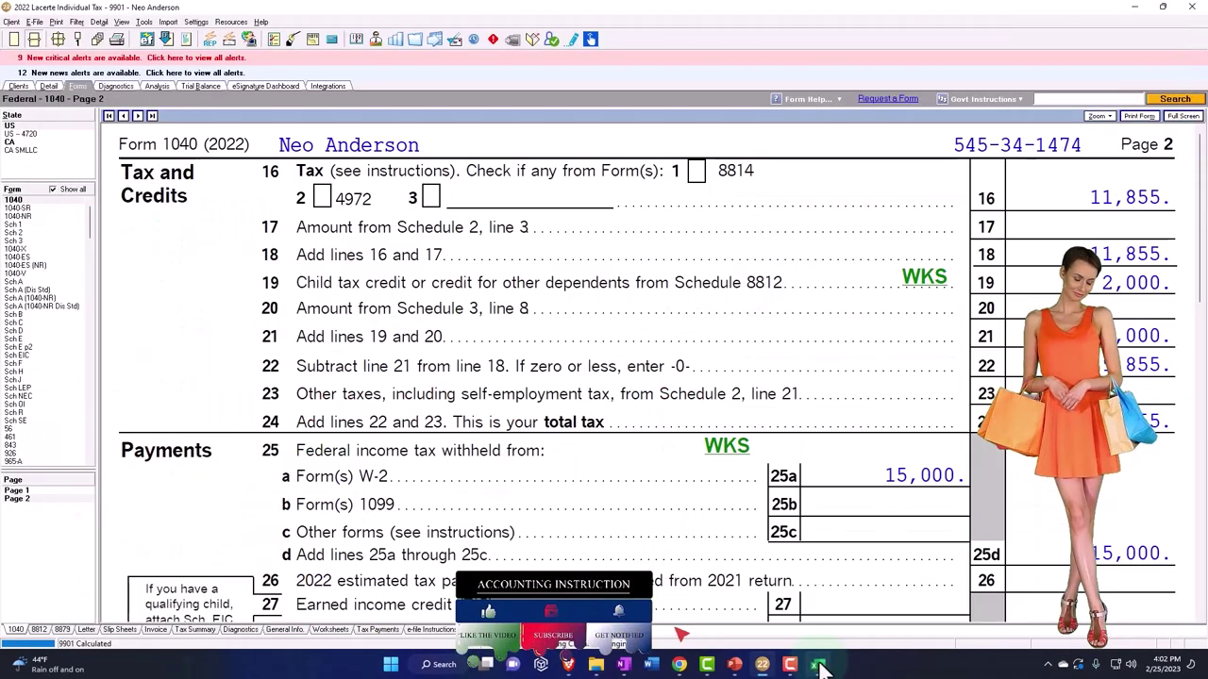
pyautogui.click(29, 491)
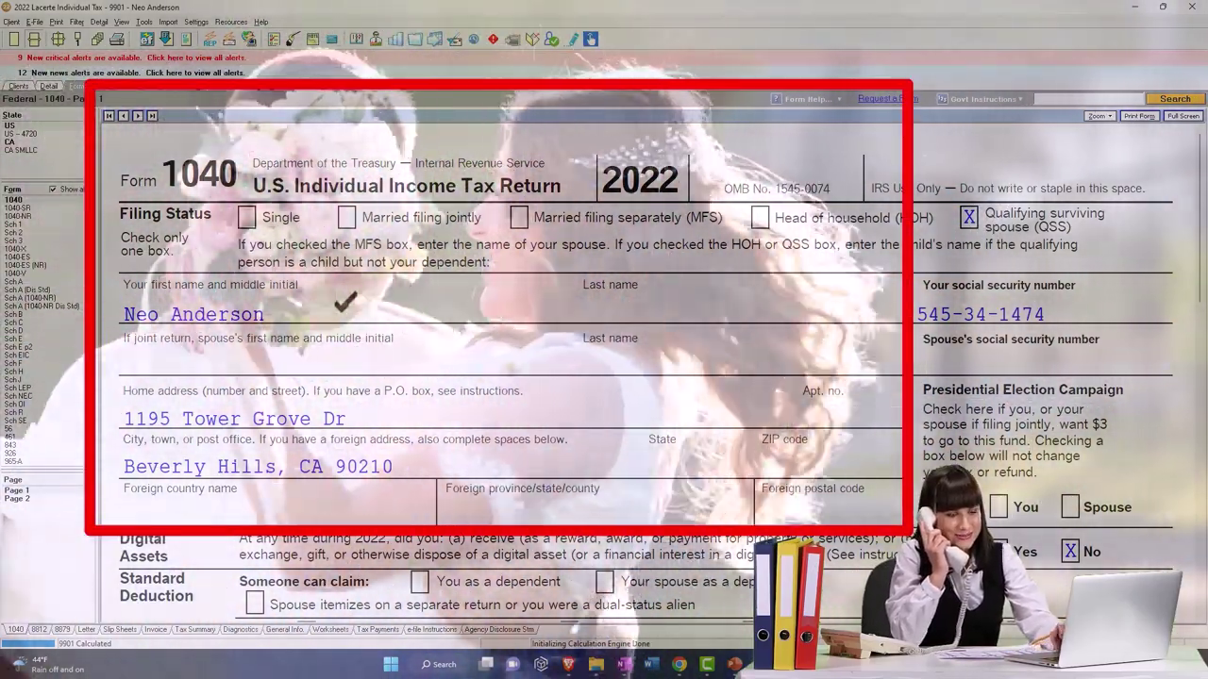
pyautogui.scroll(-2, 604, 359)
pyautogui.scroll(-3, 604, 359)
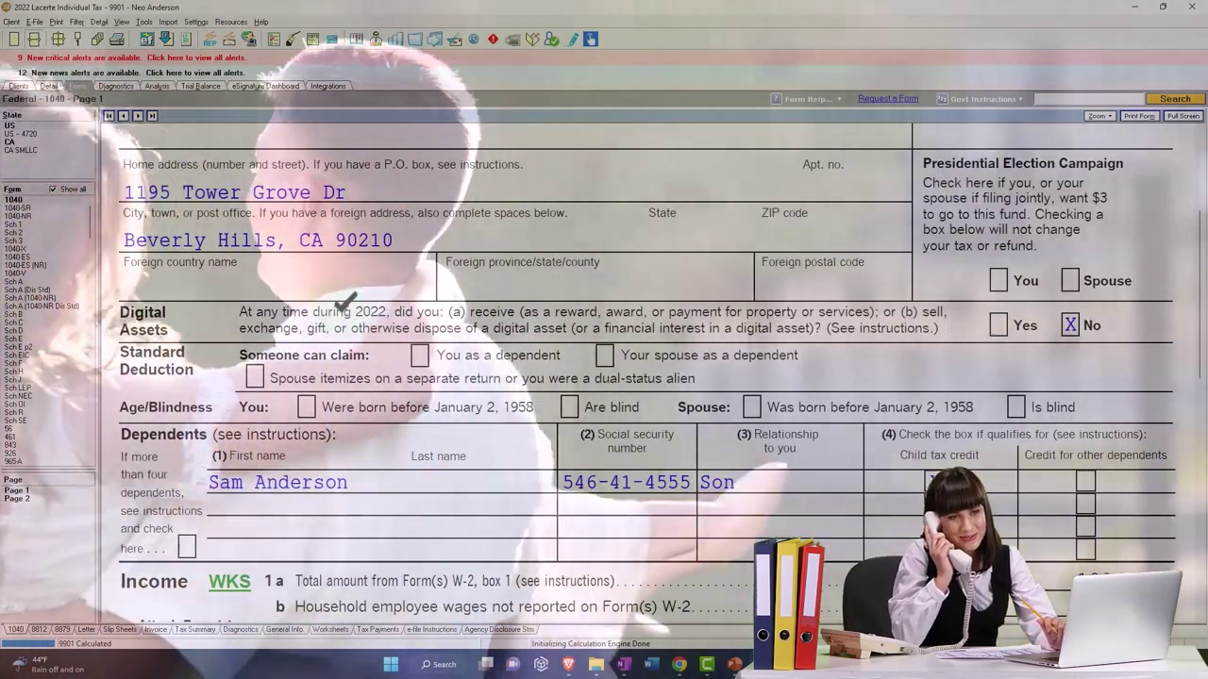
pyautogui.scroll(-3, 344, 321)
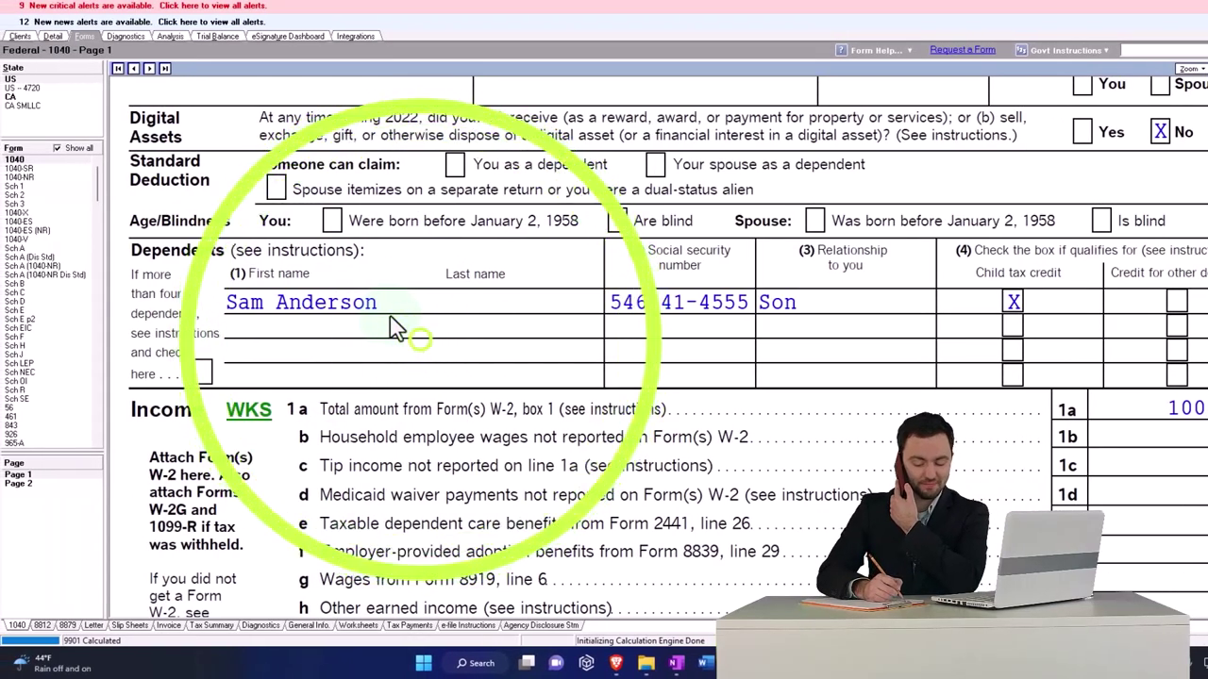
pyautogui.scroll(5, 394, 326)
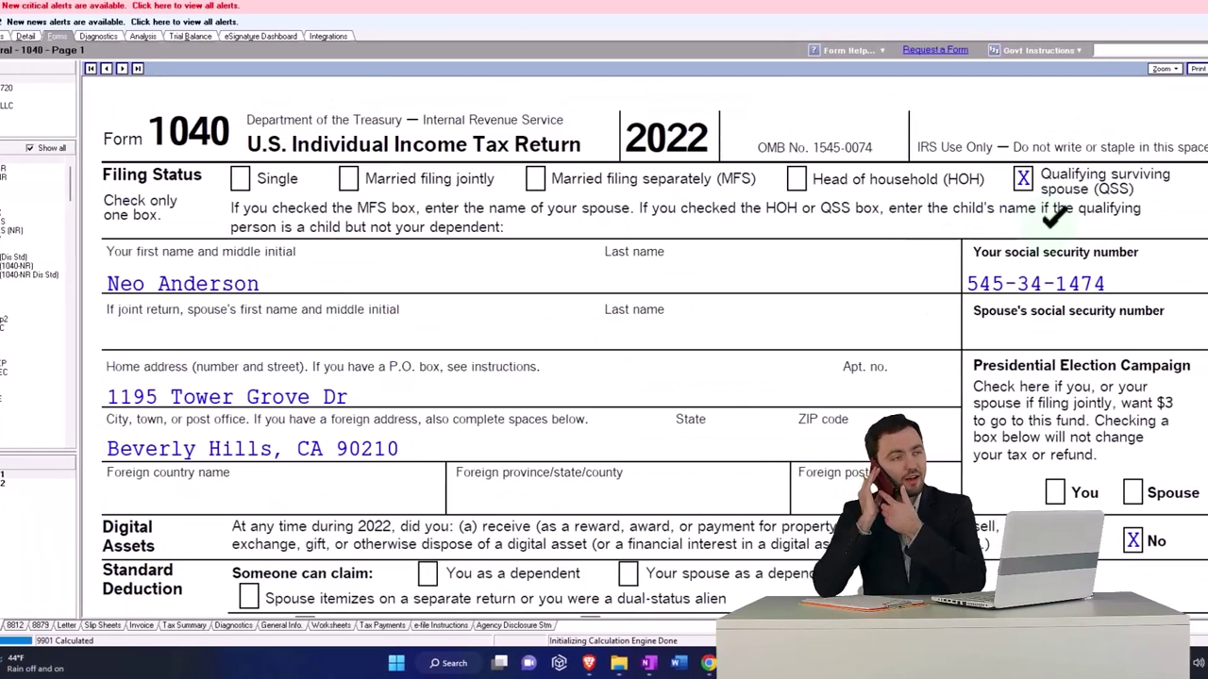
pyautogui.scroll(-3, 1018, 279)
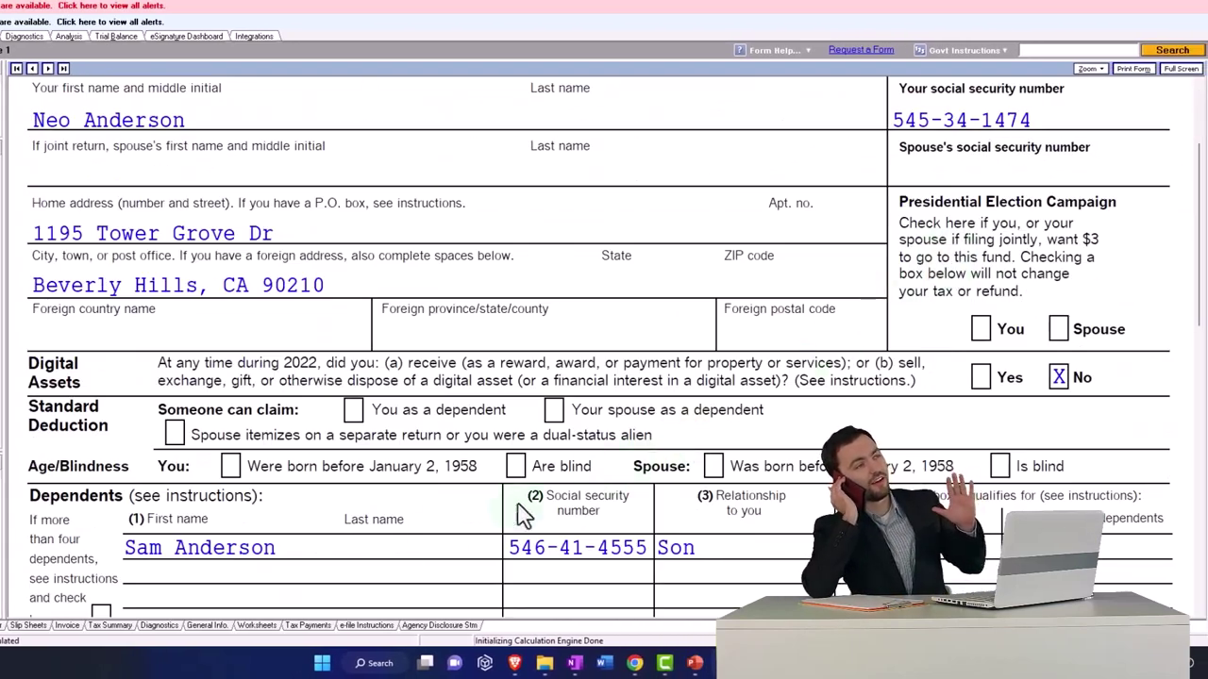
pyautogui.scroll(-3, 436, 533)
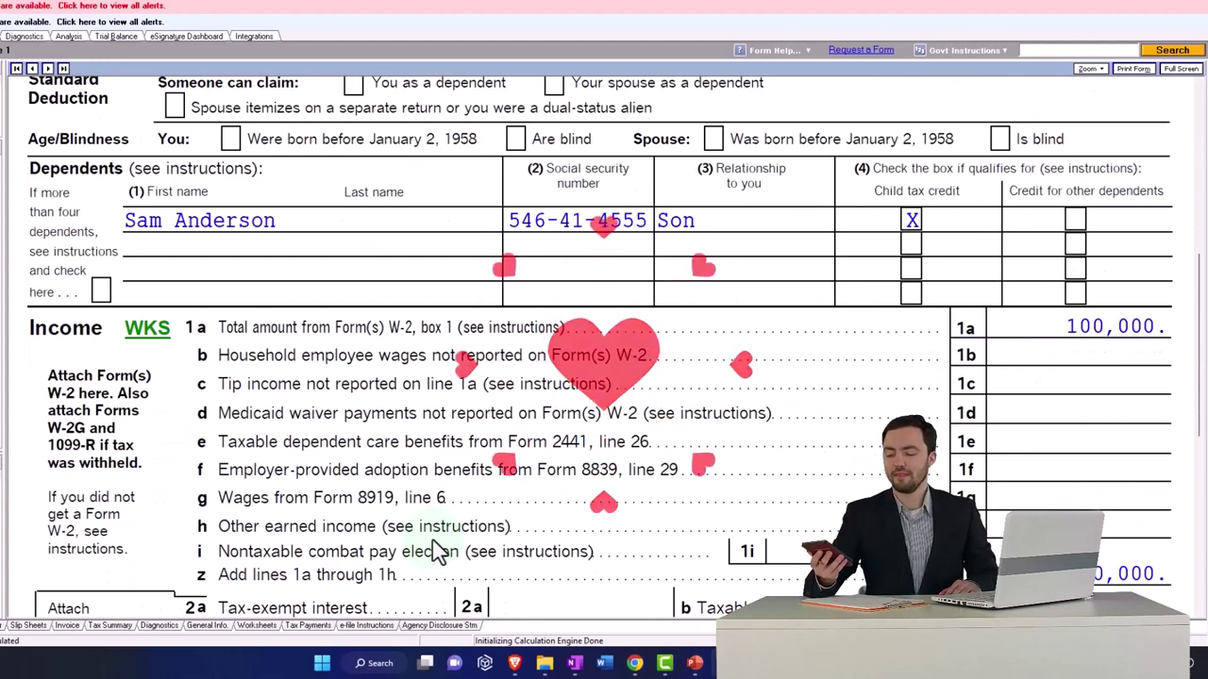
pyautogui.scroll(-5, 436, 550)
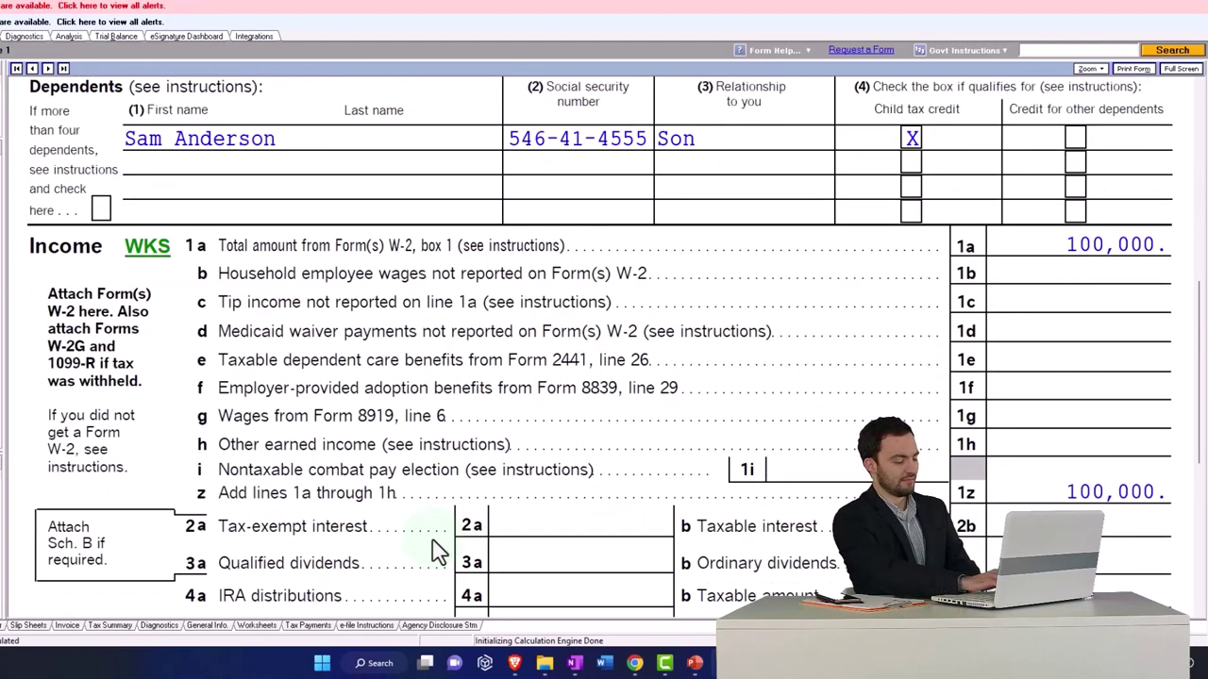
pyautogui.scroll(-1, 436, 552)
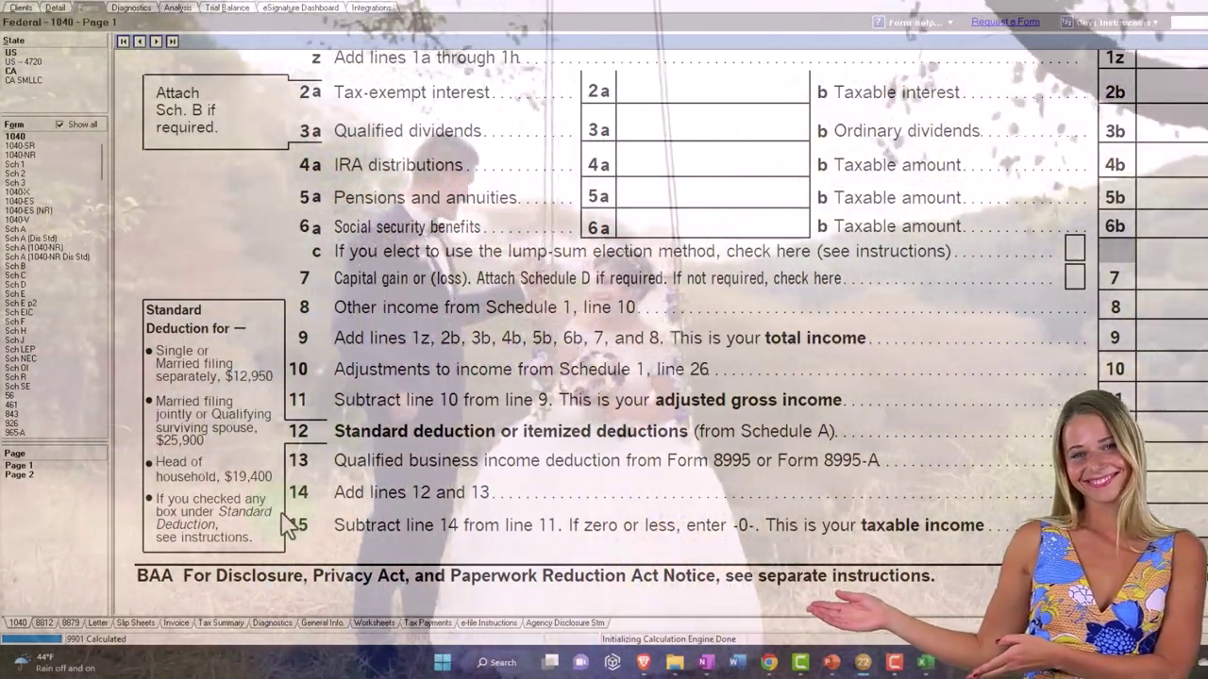
pyautogui.scroll(10, 288, 525)
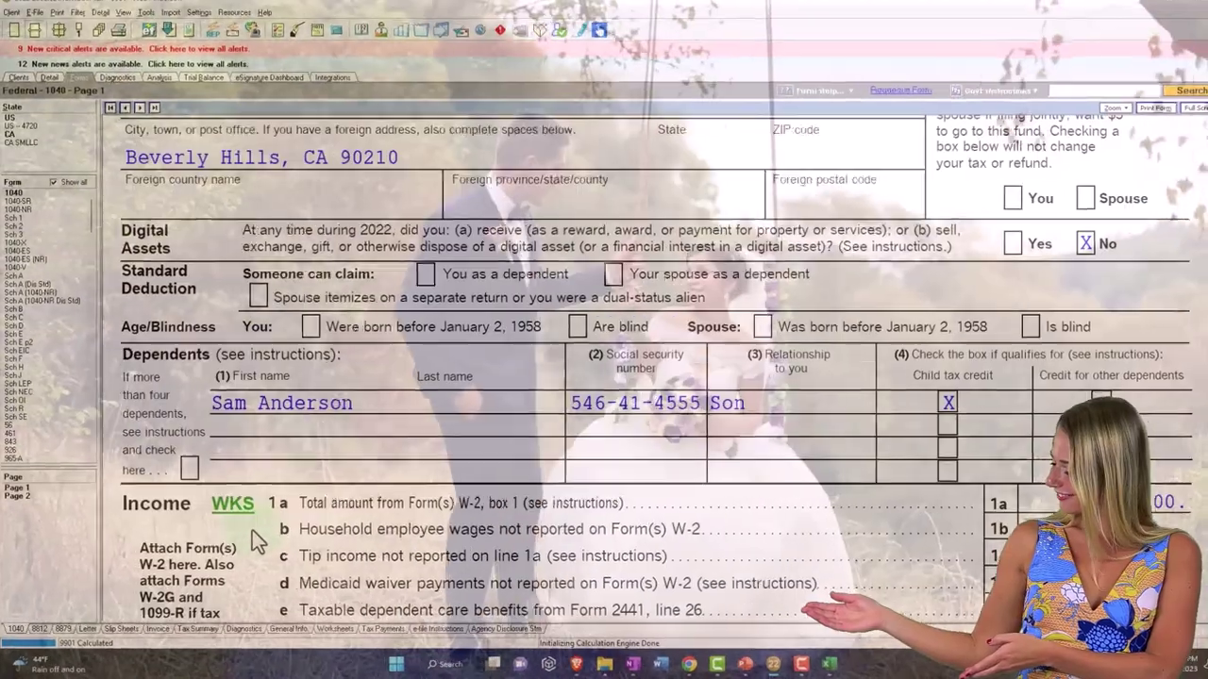
pyautogui.scroll(3, 252, 530)
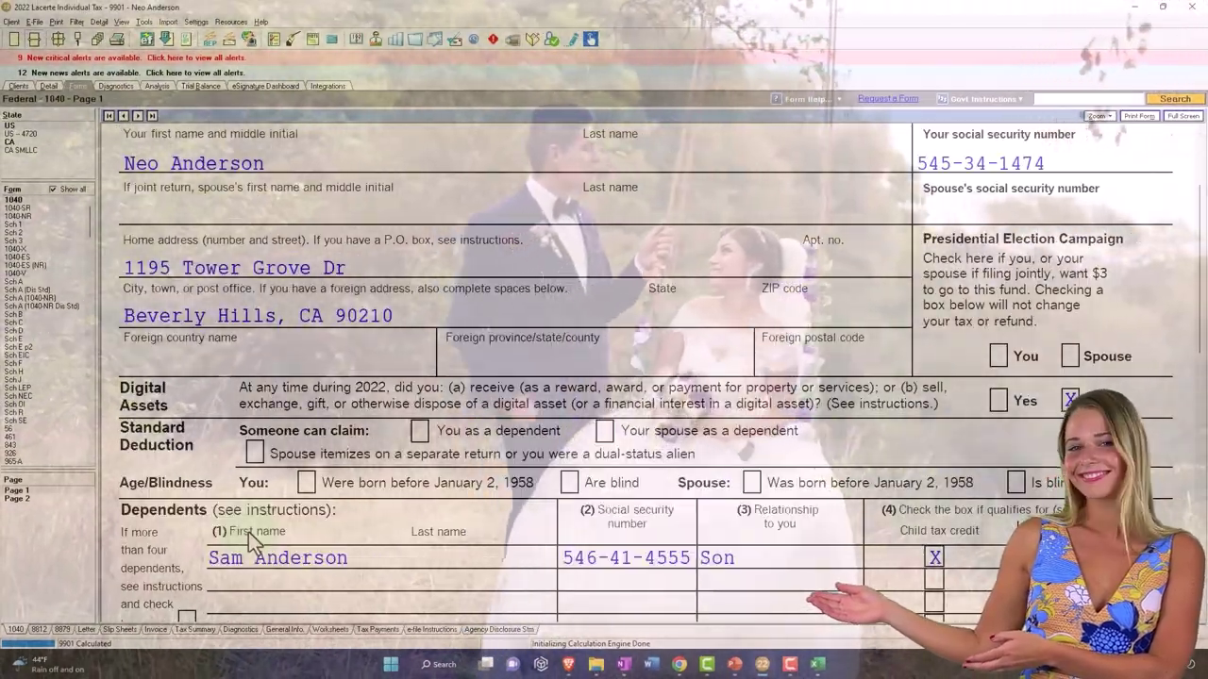
# Switch from the 1040-SR back to page 1 of the regular Form 1040.
pyautogui.scroll(2, 249, 534)
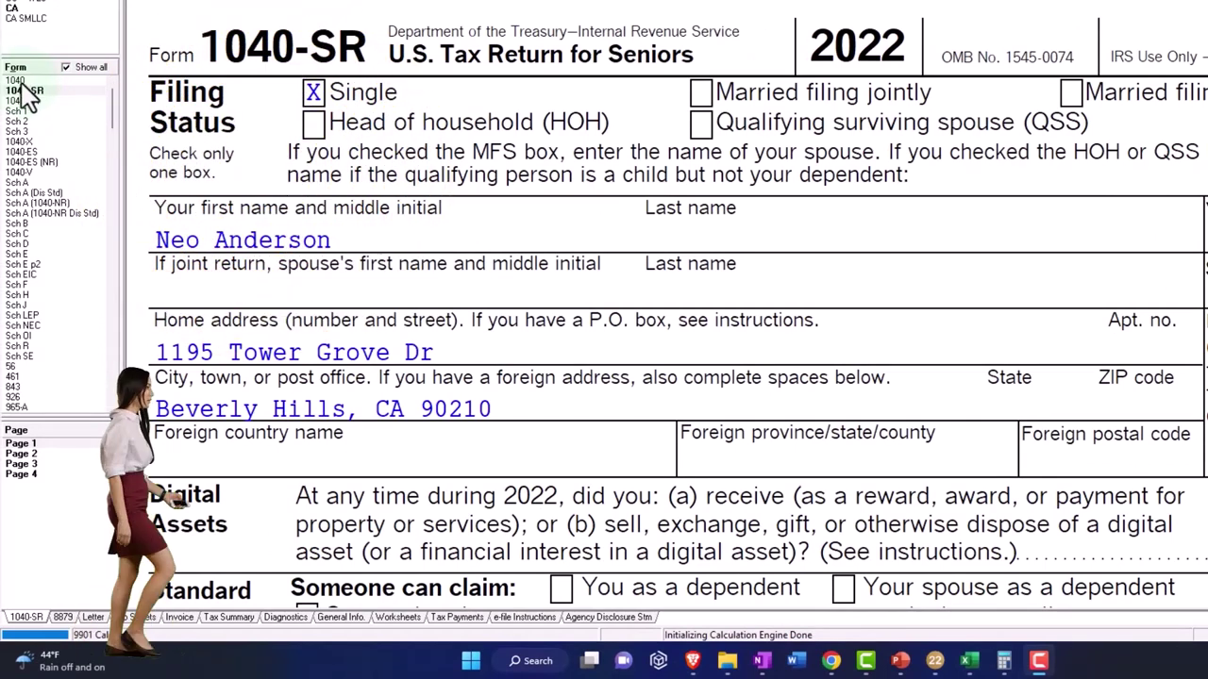
pyautogui.click(25, 82)
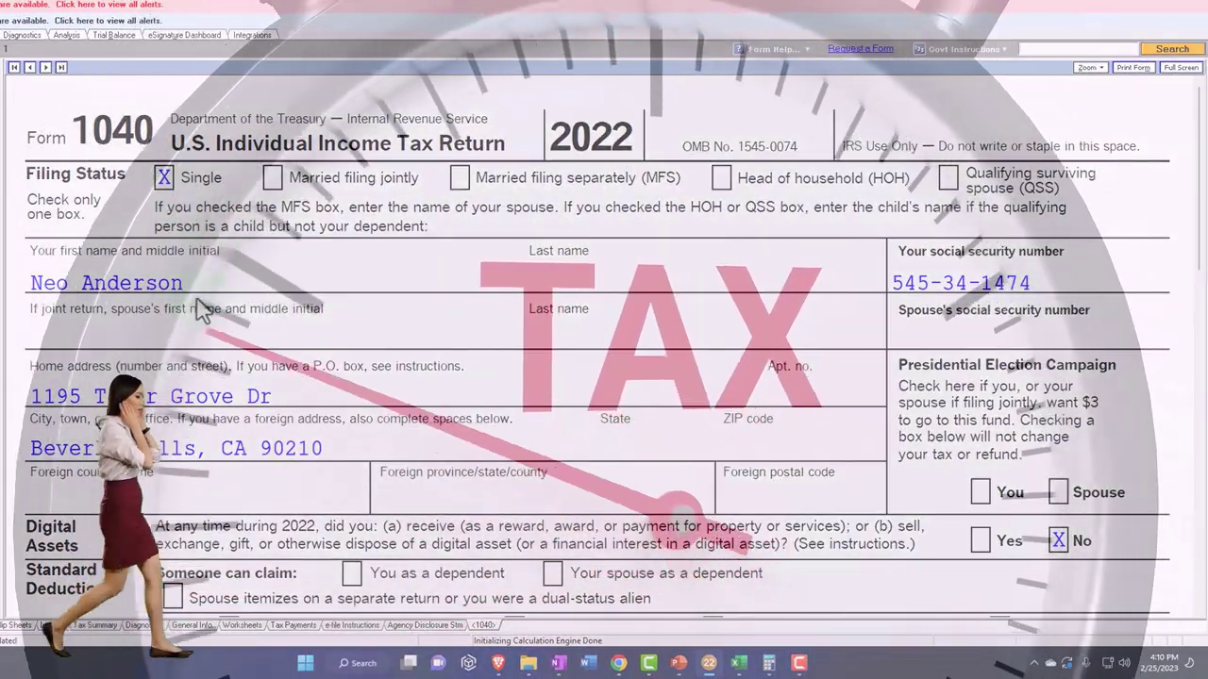
pyautogui.scroll(-3, 201, 319)
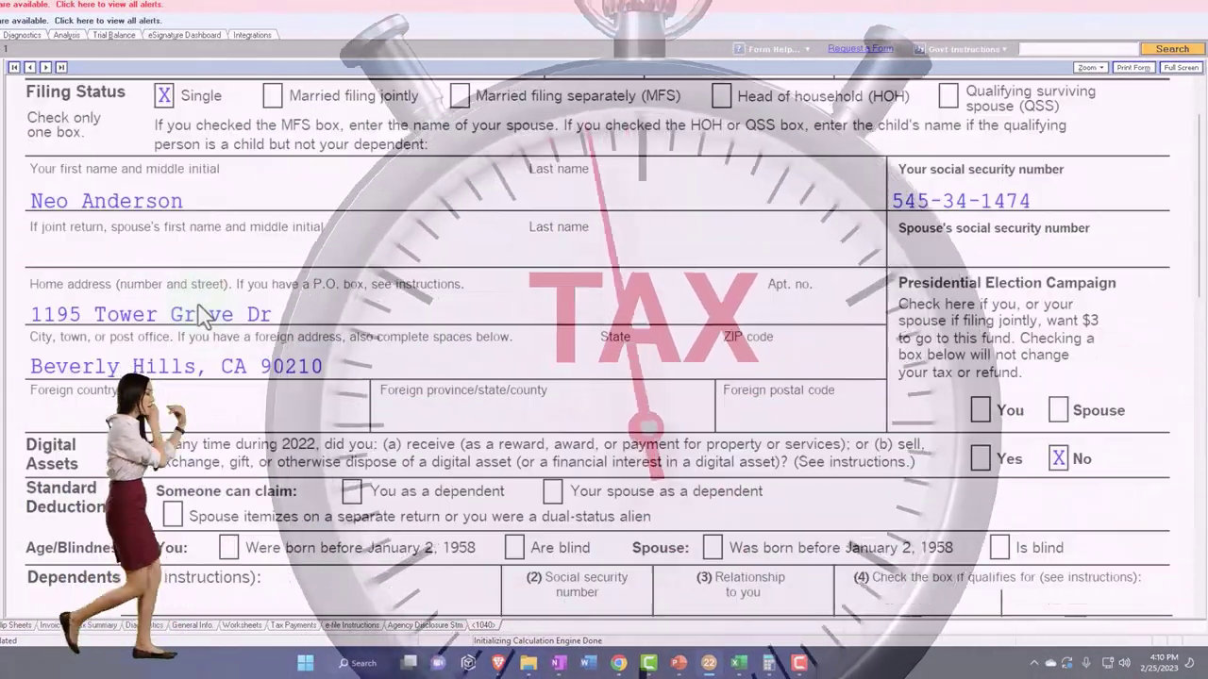
# Check the taxpayer's 'born before January 2, 1958' box, then scroll down to the income lines.
pyautogui.click(229, 465)
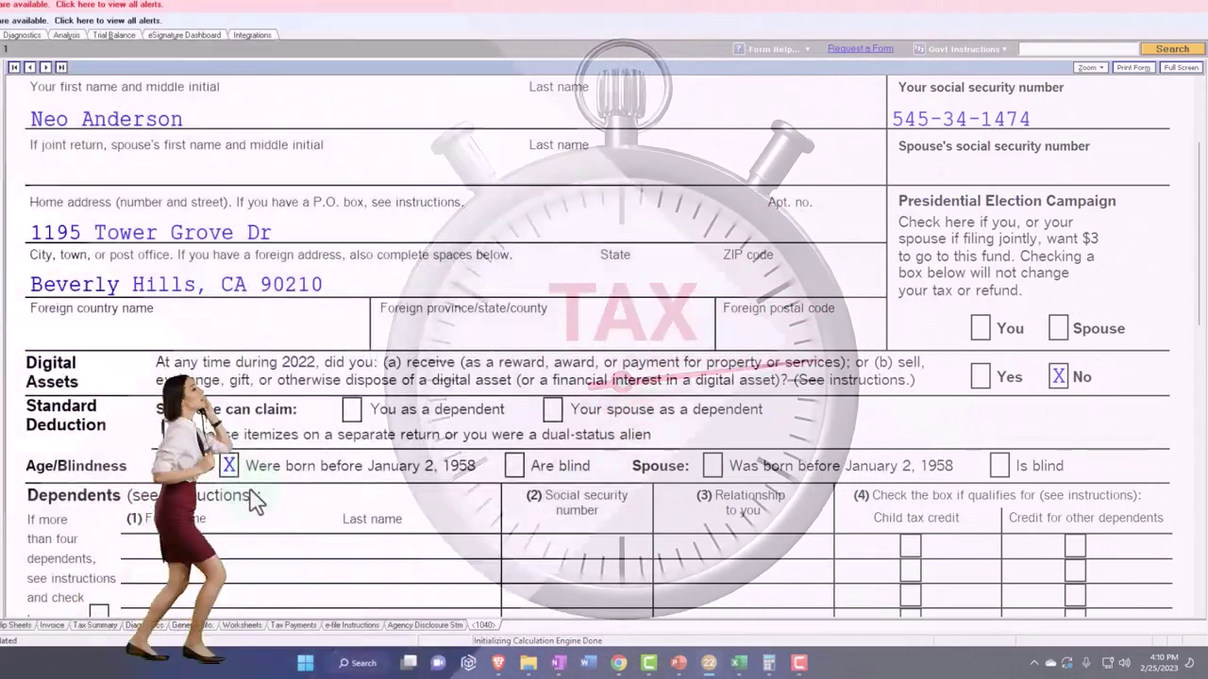
pyautogui.scroll(-3, 356, 500)
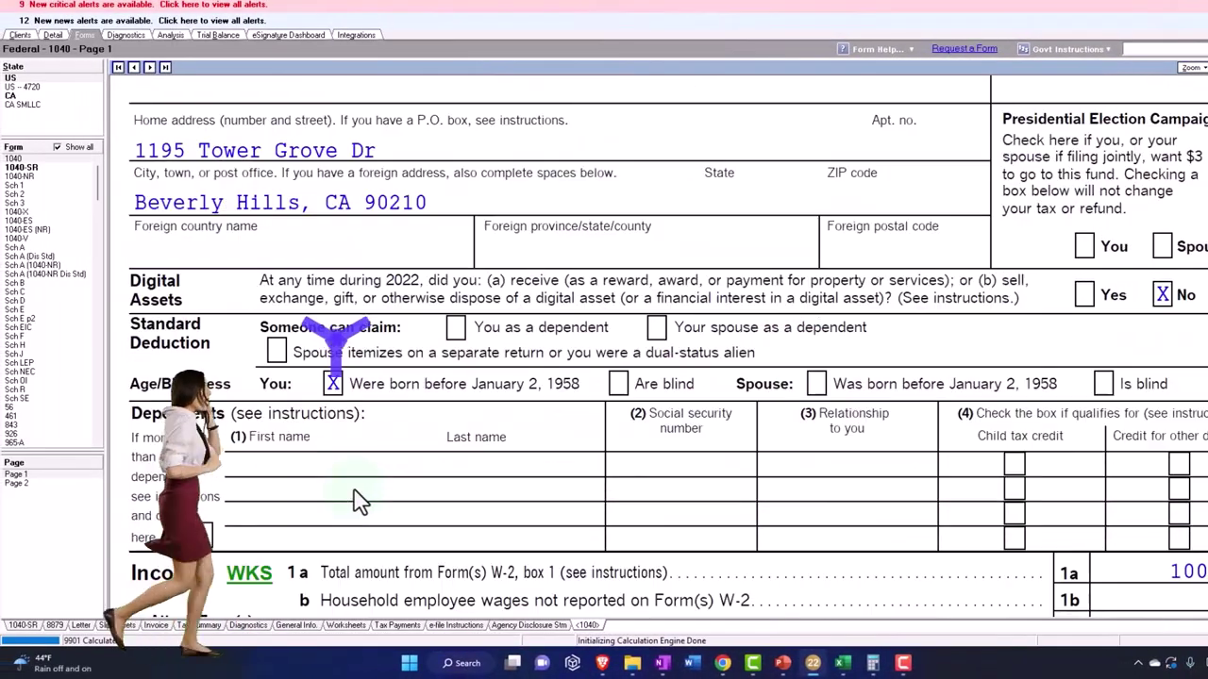
pyautogui.scroll(-9, 359, 500)
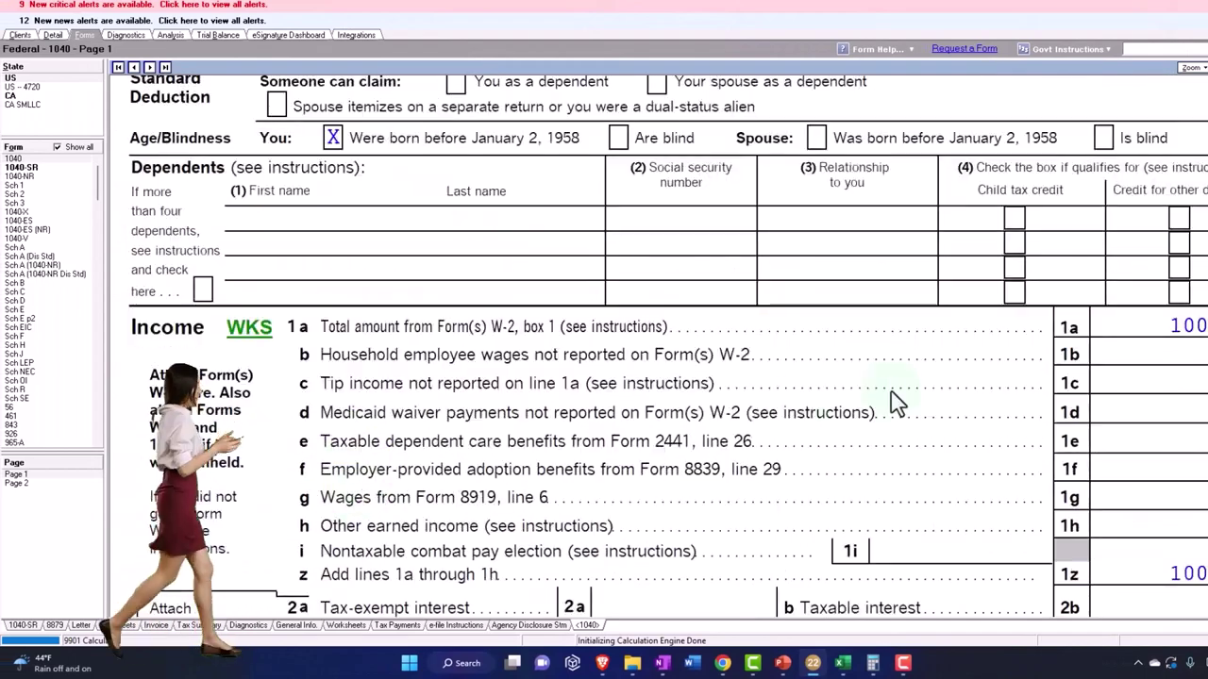
pyautogui.scroll(-15, 1080, 347)
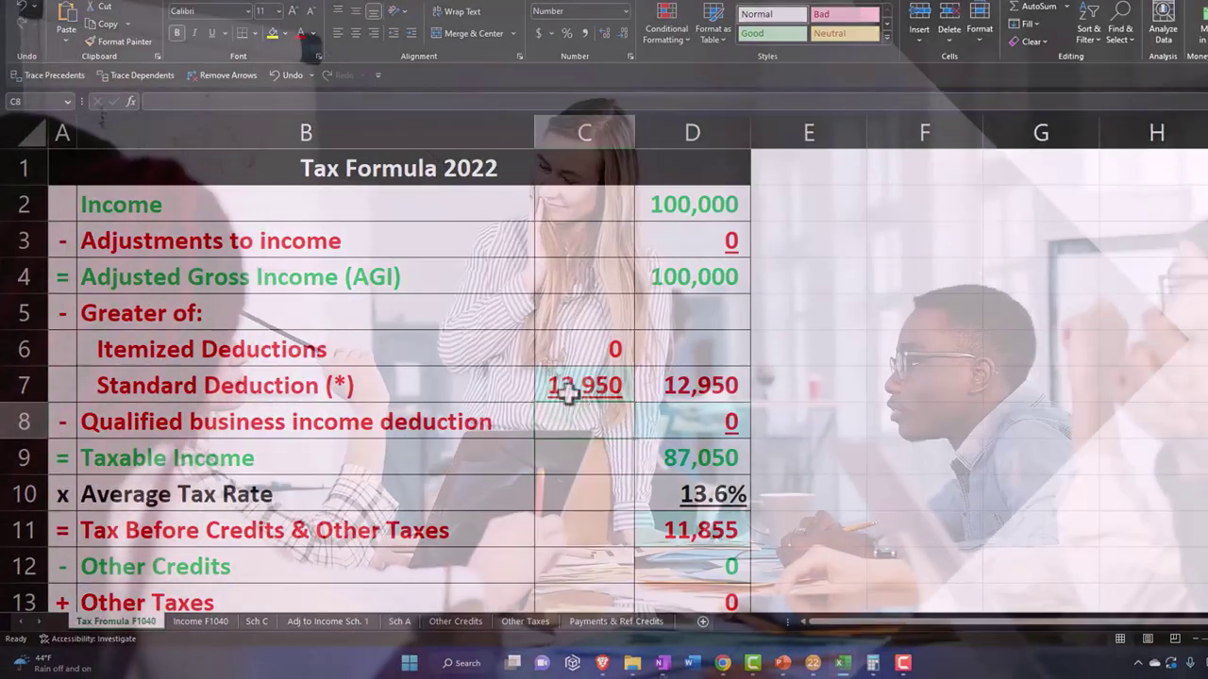
# Enter =+C22 in C7 to pull in the 12,950 single standard deduction.
pyautogui.click(559, 382)
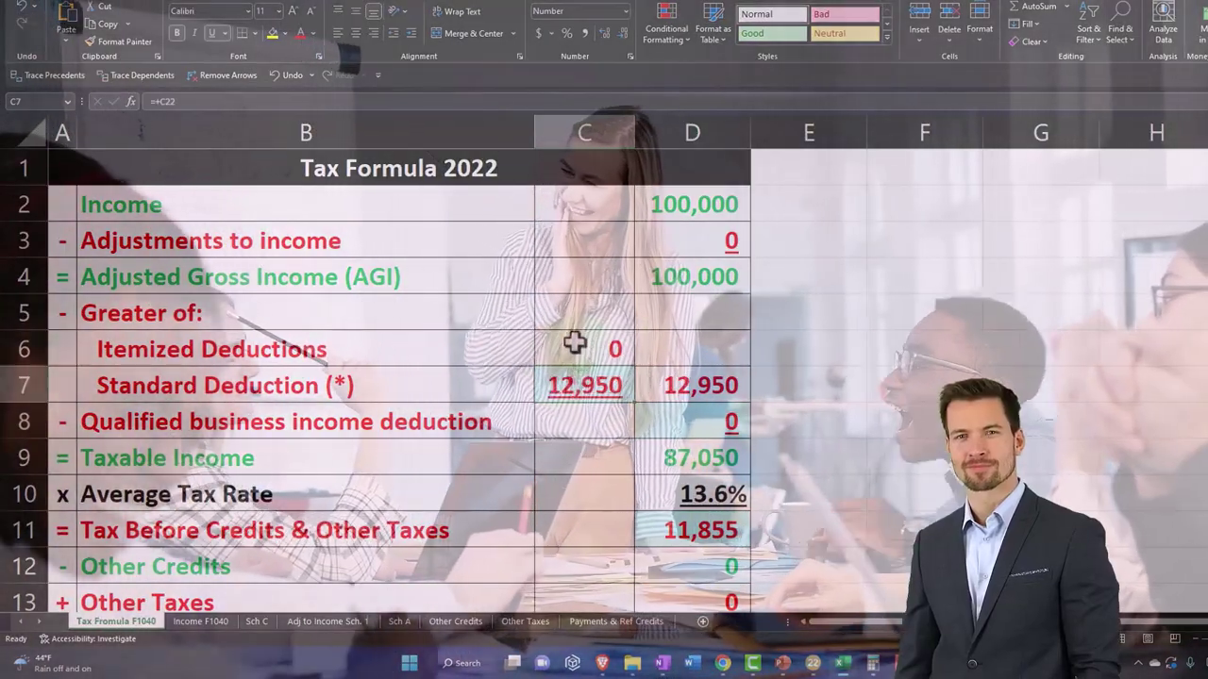
pyautogui.write('+')
pyautogui.scroll(-2, 575, 342)
pyautogui.scroll(-3, 574, 343)
pyautogui.click(574, 388)
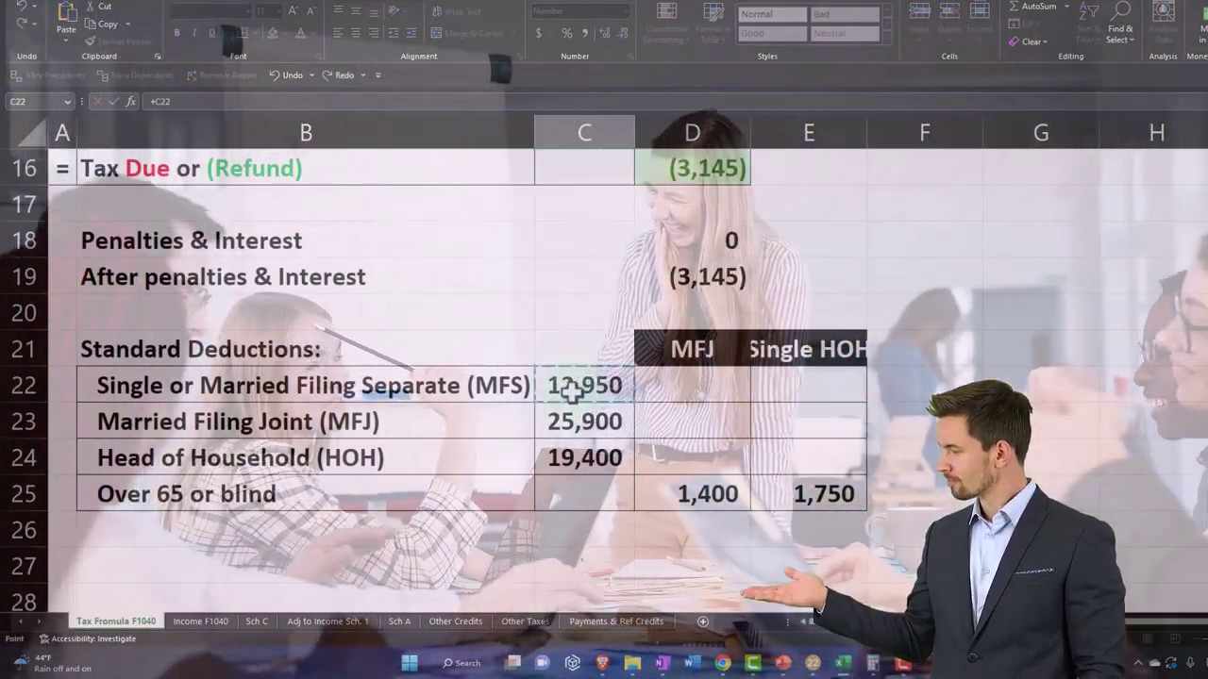
pyautogui.scroll(3, 571, 390)
pyautogui.press('Return')
pyautogui.scroll(1, 572, 392)
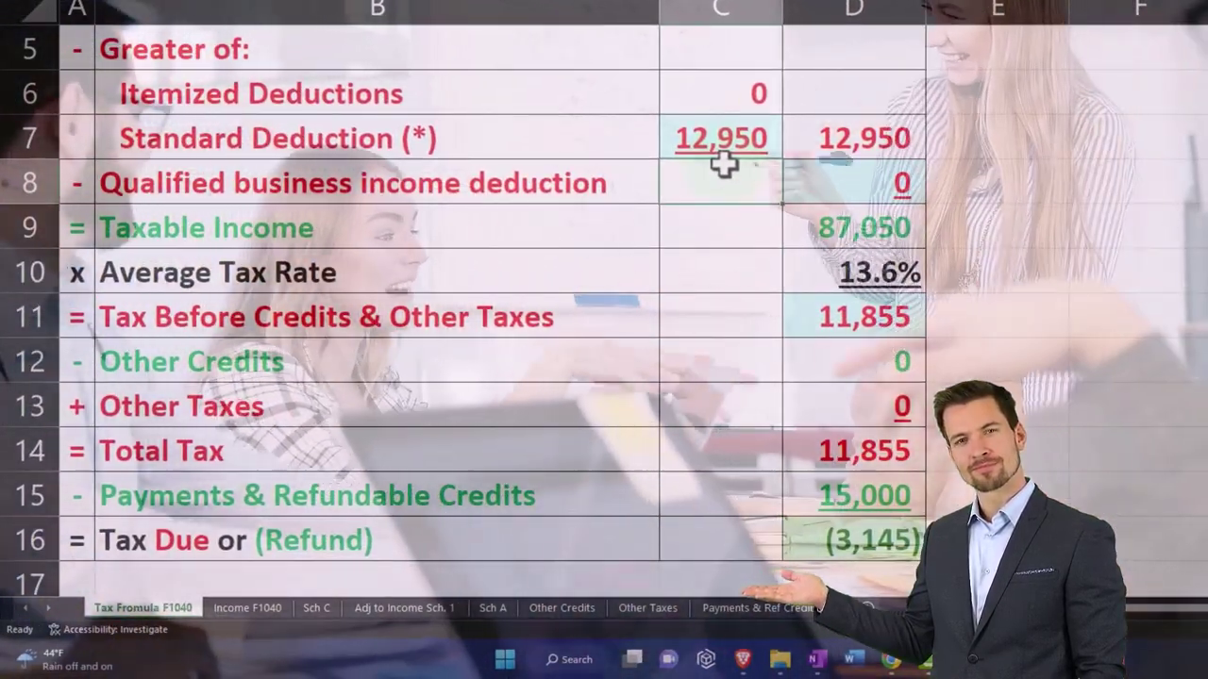
# Edit C7 to =+C22+E25, adding the 1,750 over-65 amount for 14,700.
pyautogui.click(727, 135)
pyautogui.doubleClick(772, 134)
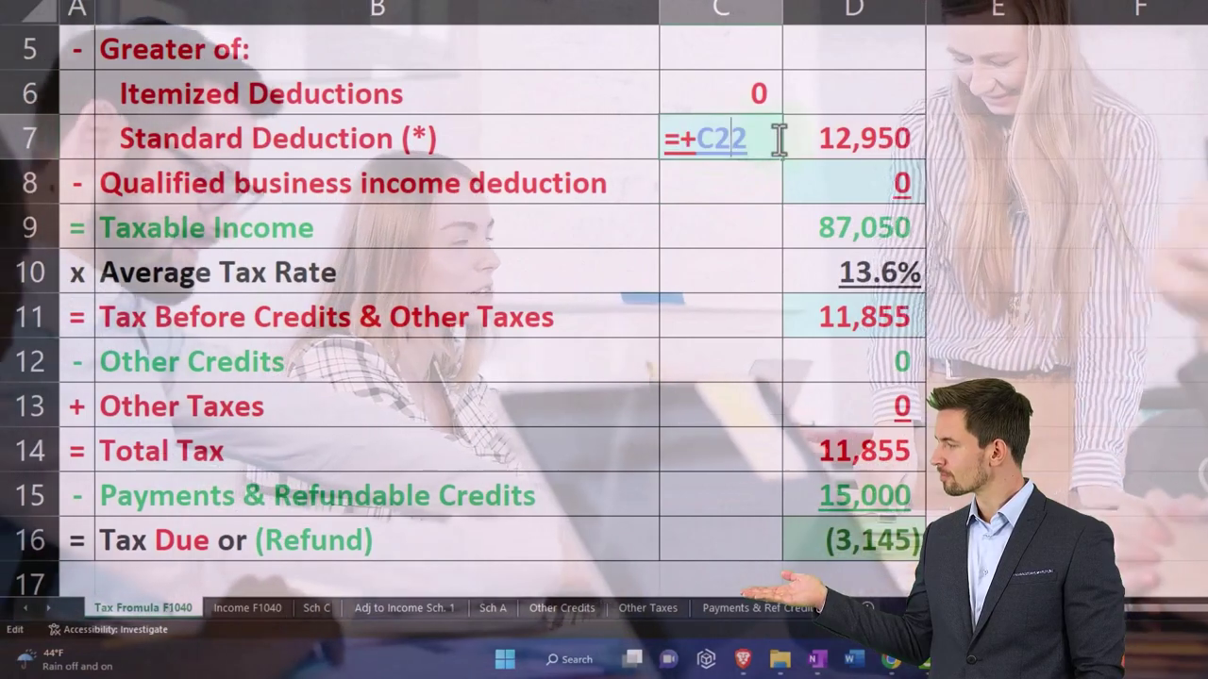
pyautogui.write('+')
pyautogui.scroll(-4, 746, 217)
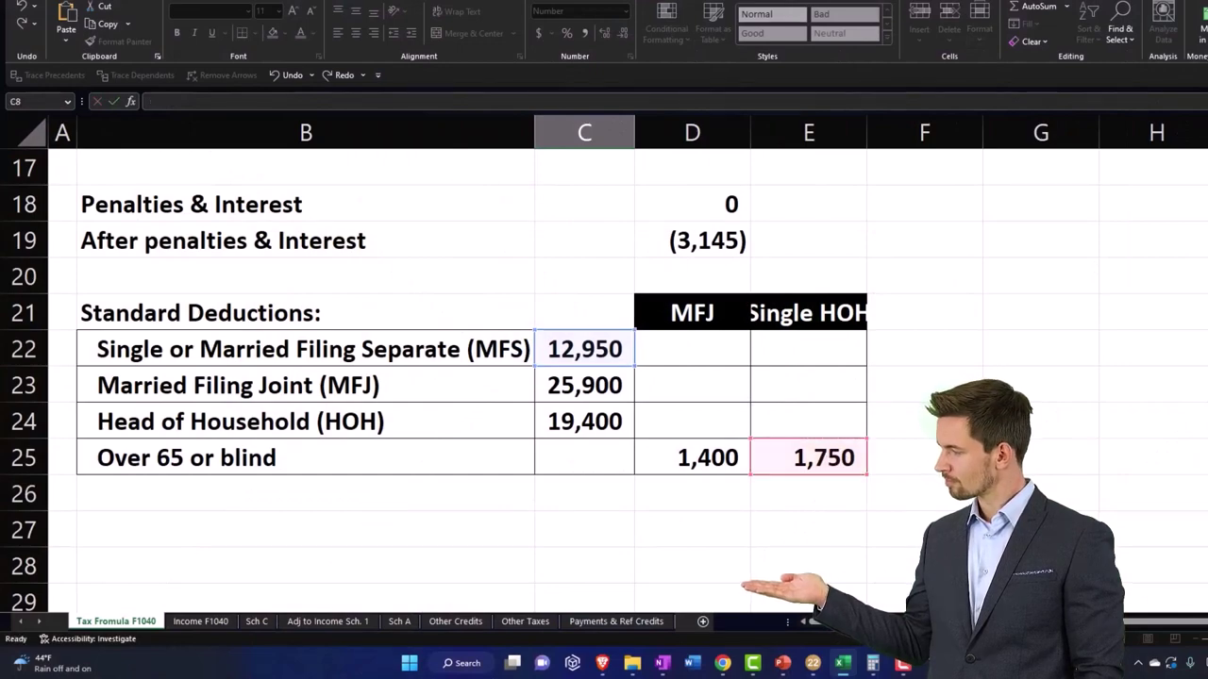
pyautogui.press('Return')
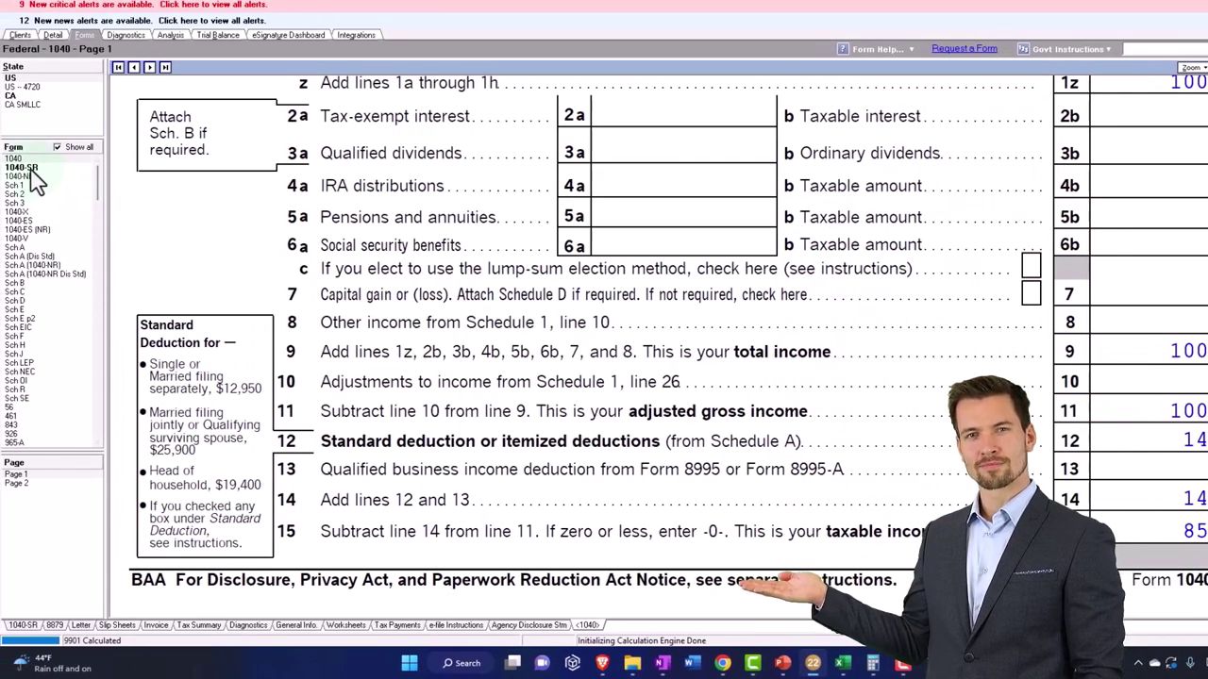
# Open page 2 of the 1040-SR, showing 14,389 tax on 85,300 taxable income.
pyautogui.click(31, 170)
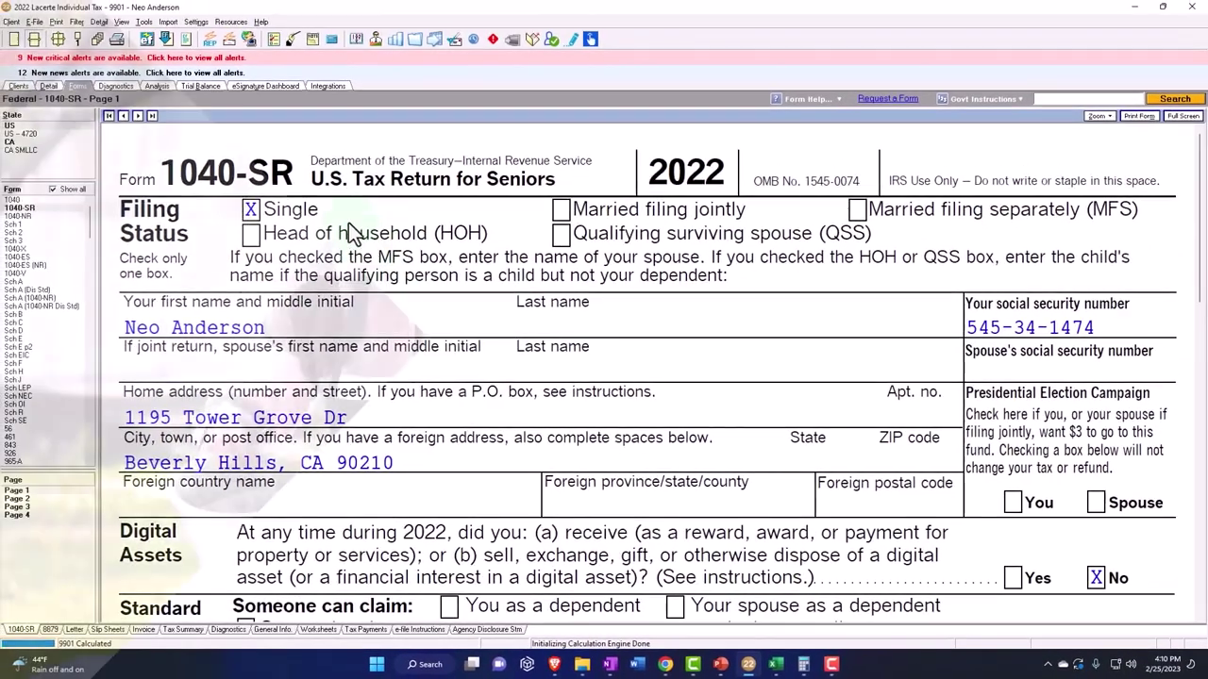
pyautogui.scroll(-3, 448, 308)
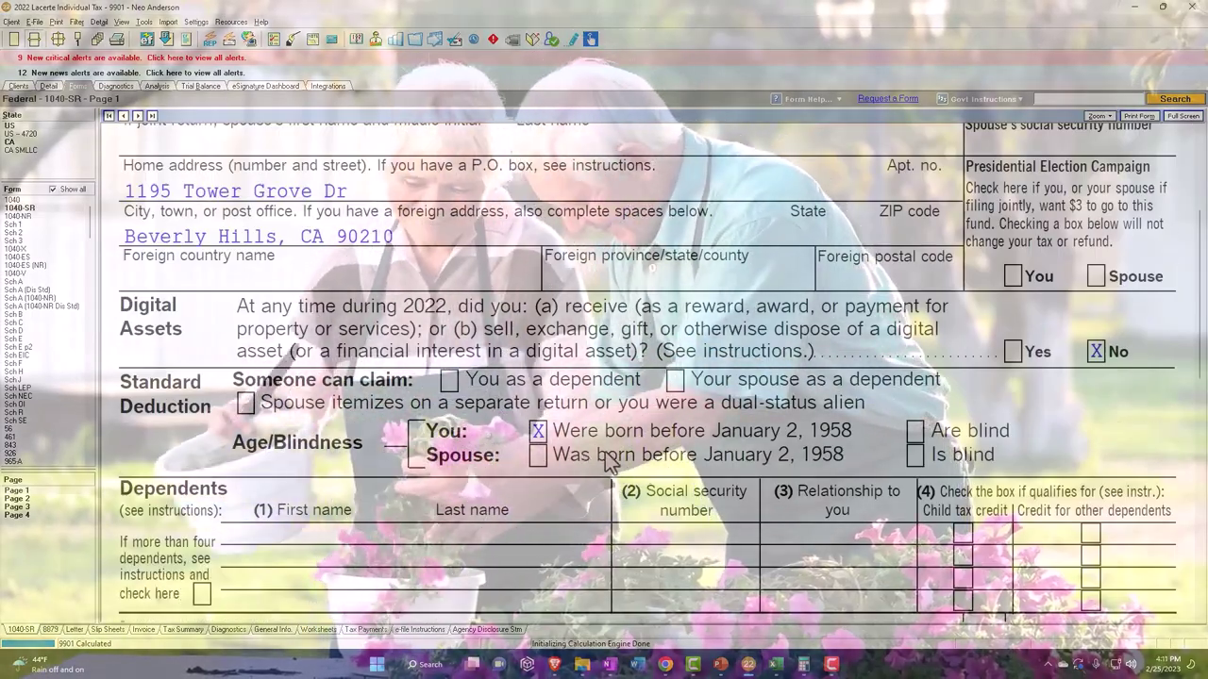
pyautogui.scroll(-5, 605, 458)
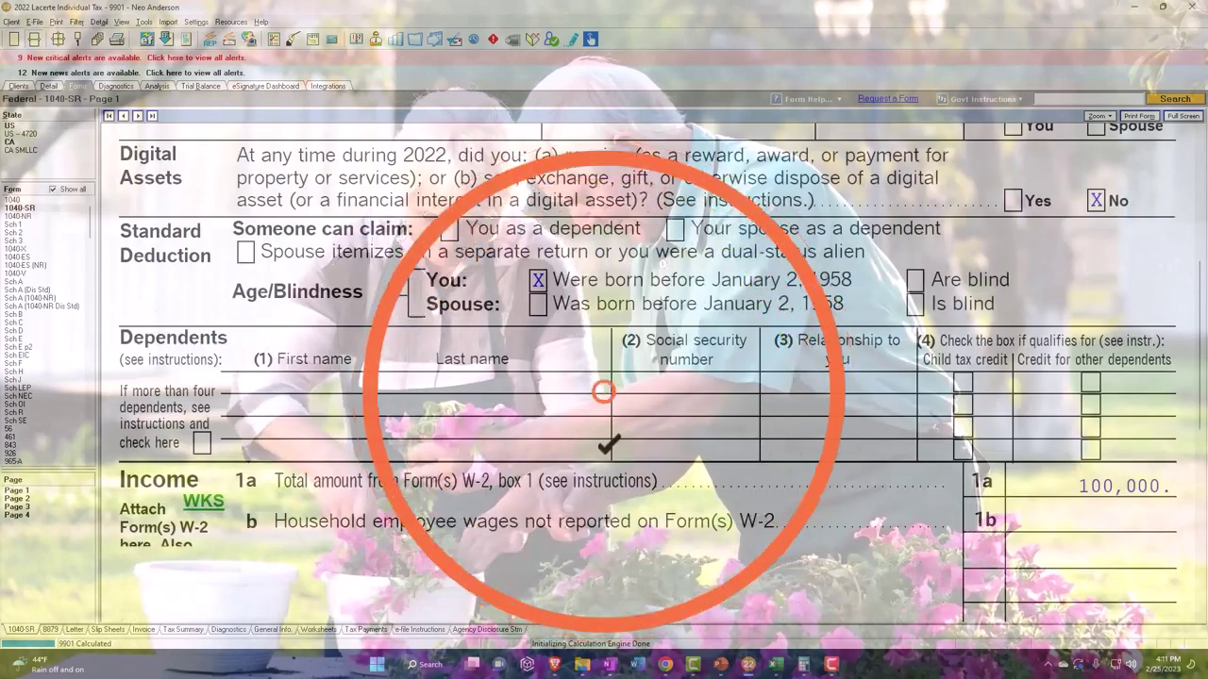
pyautogui.scroll(-4, 605, 451)
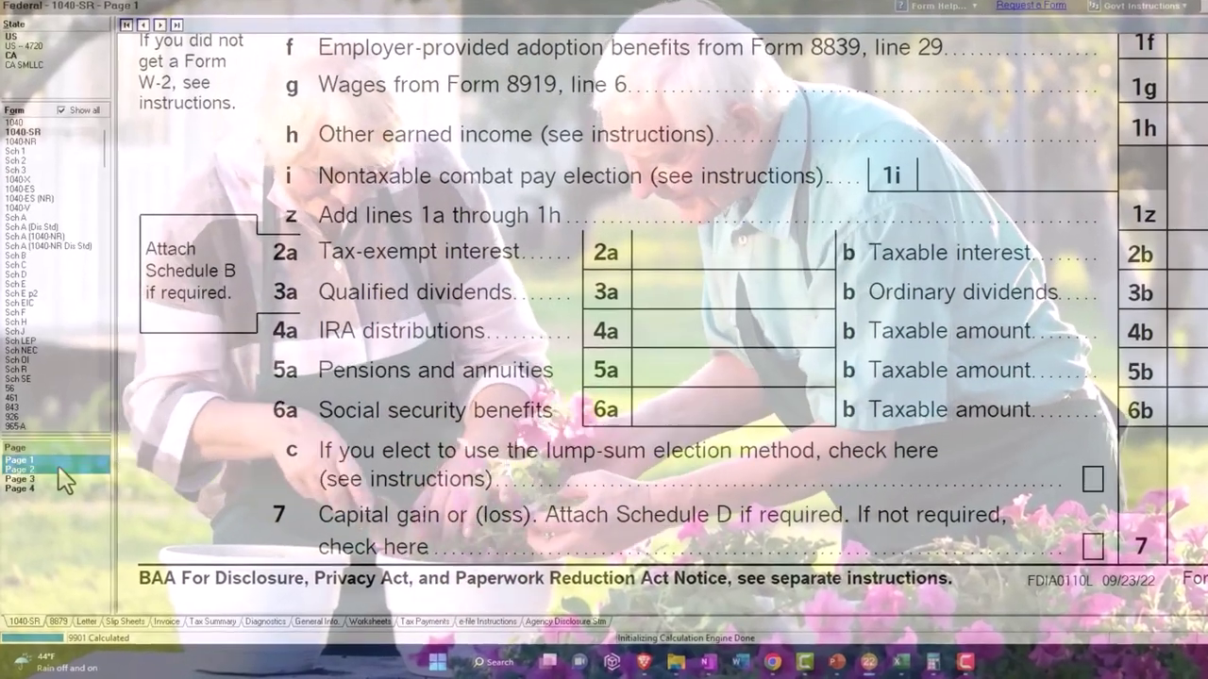
pyautogui.click(58, 469)
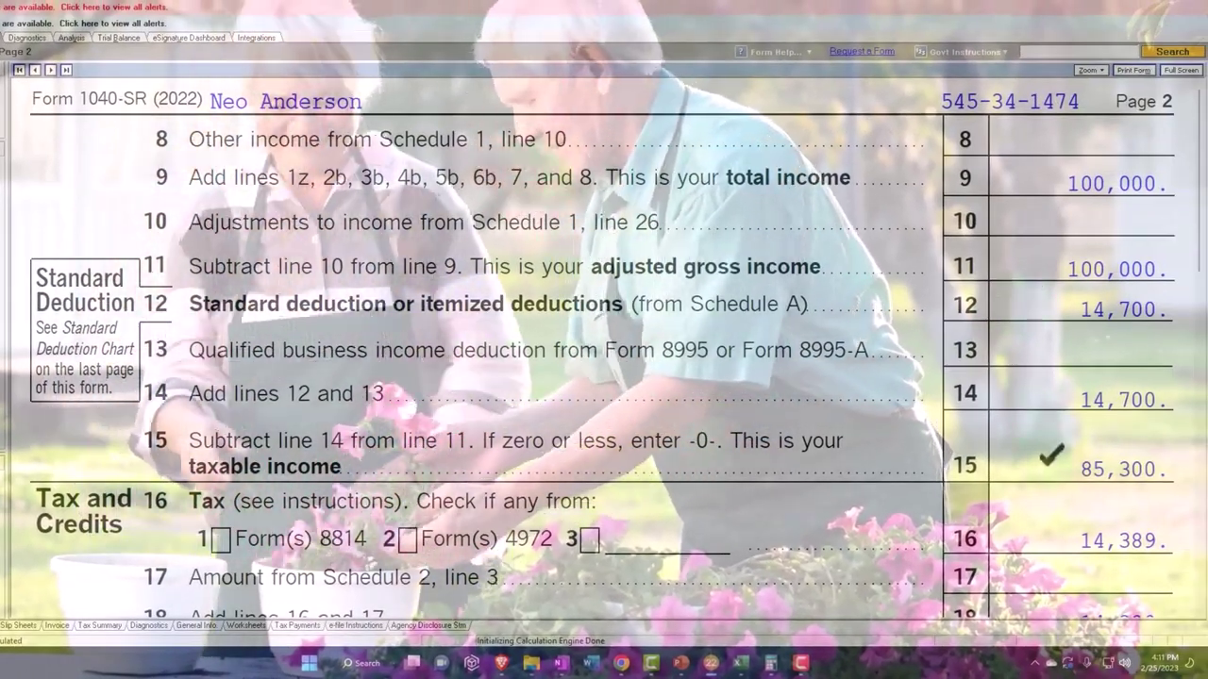
# Compare with the Excel worksheet, then return to page 1 of the regular Form 1040.
pyautogui.click(741, 663)
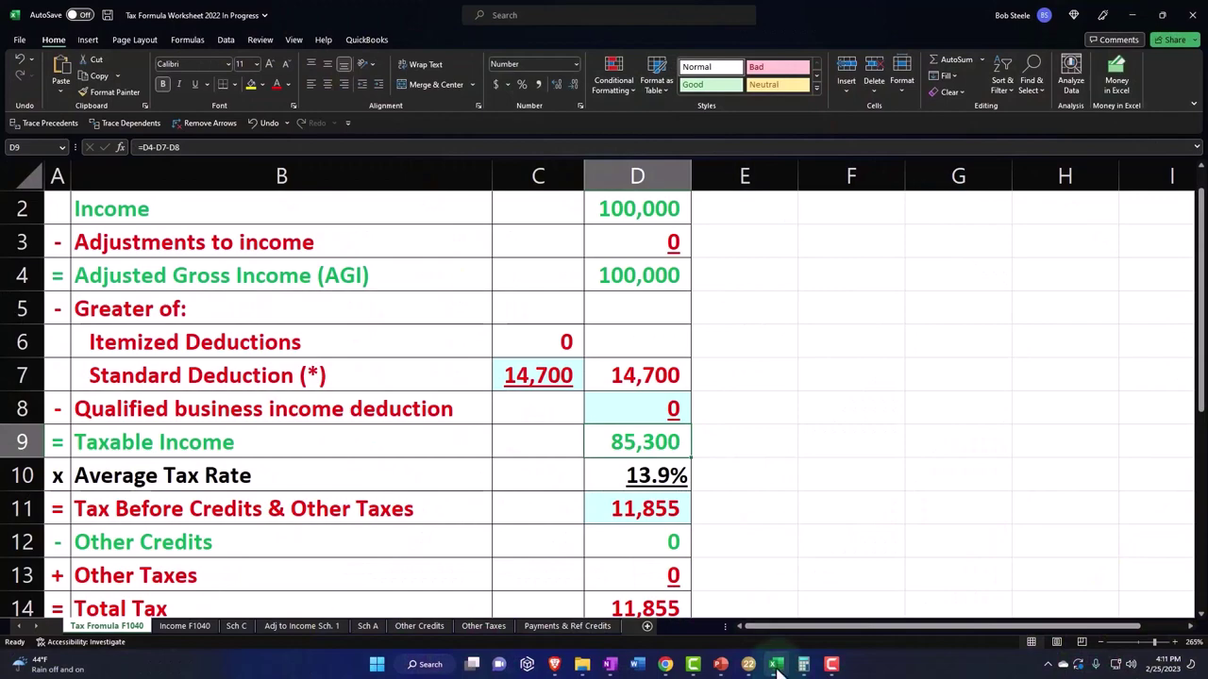
pyautogui.click(775, 666)
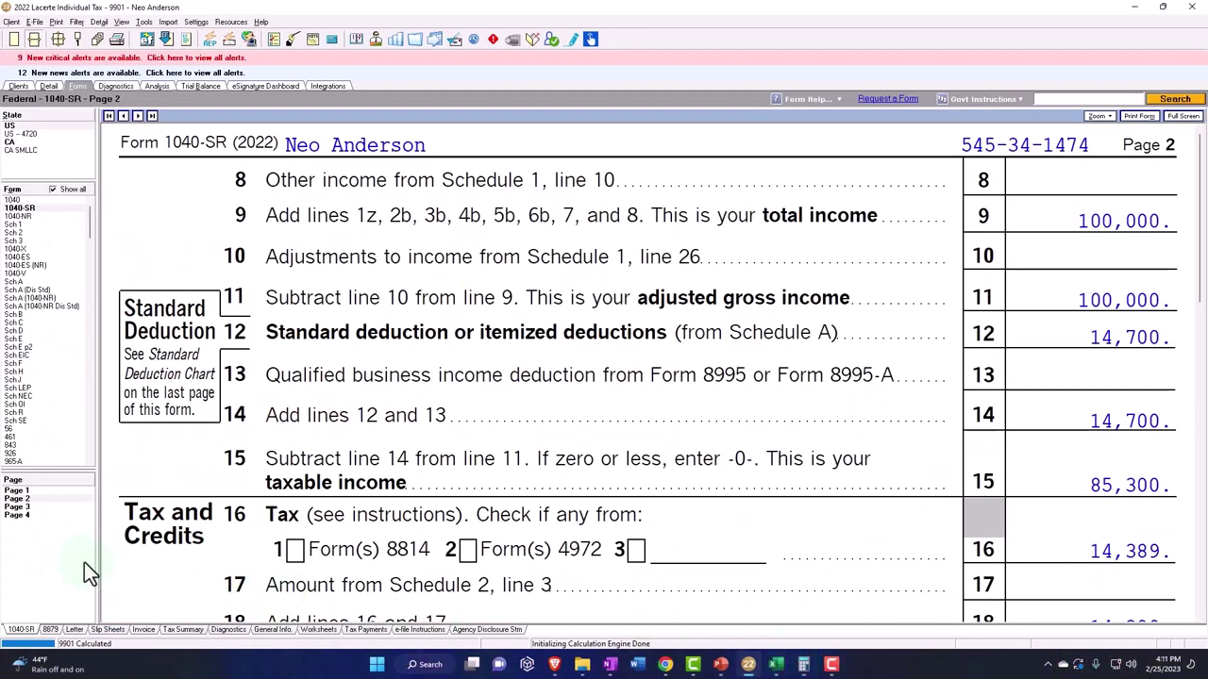
pyautogui.click(17, 200)
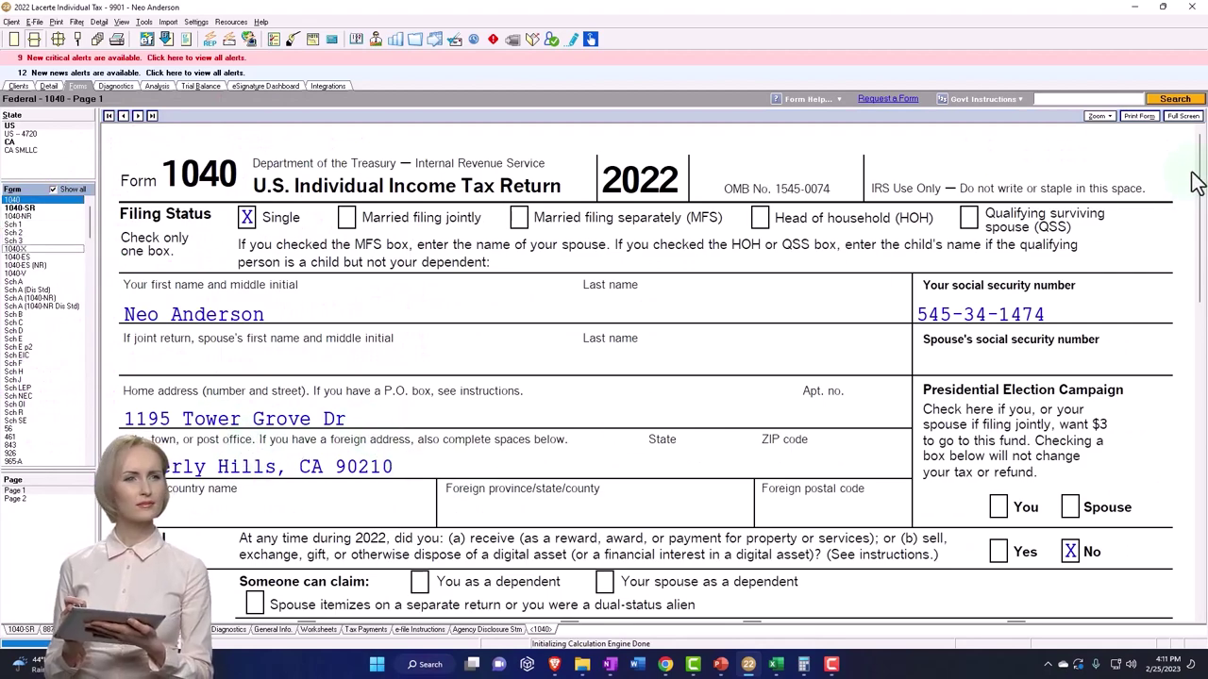
# Go to page 4 of Form 1040-SR, showing $14,700 for Single with one box checked.
pyautogui.moveTo(1193, 176); pyautogui.dragTo(1193, 535)
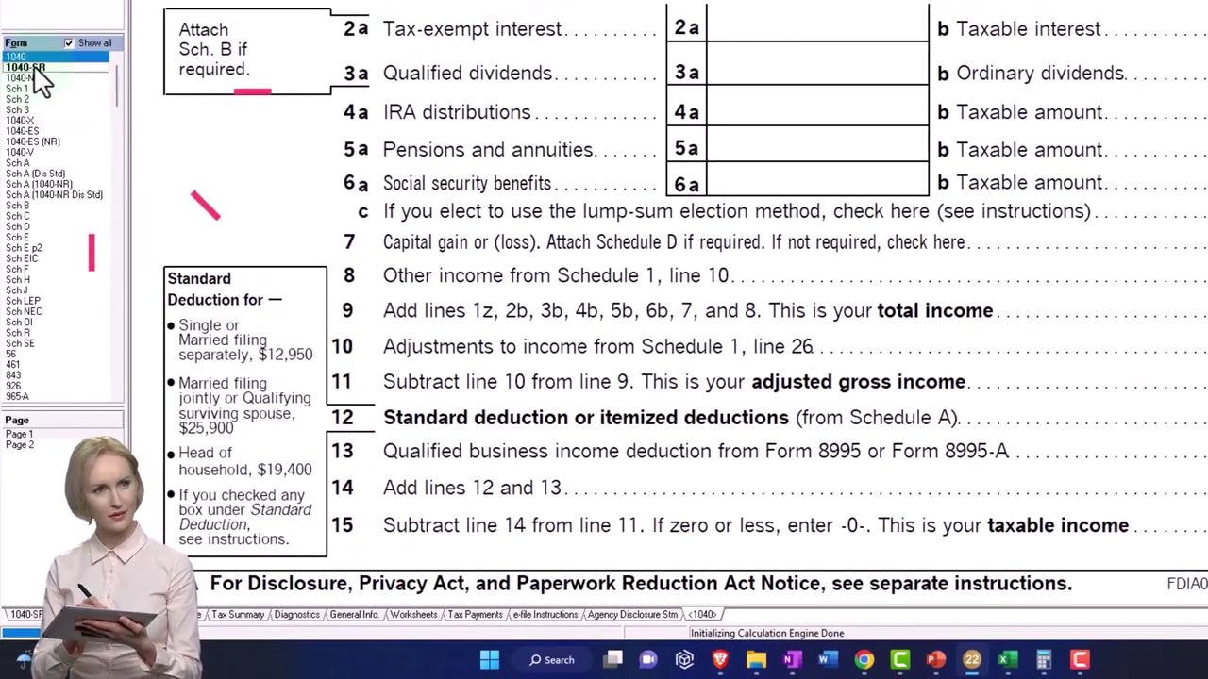
pyautogui.click(34, 67)
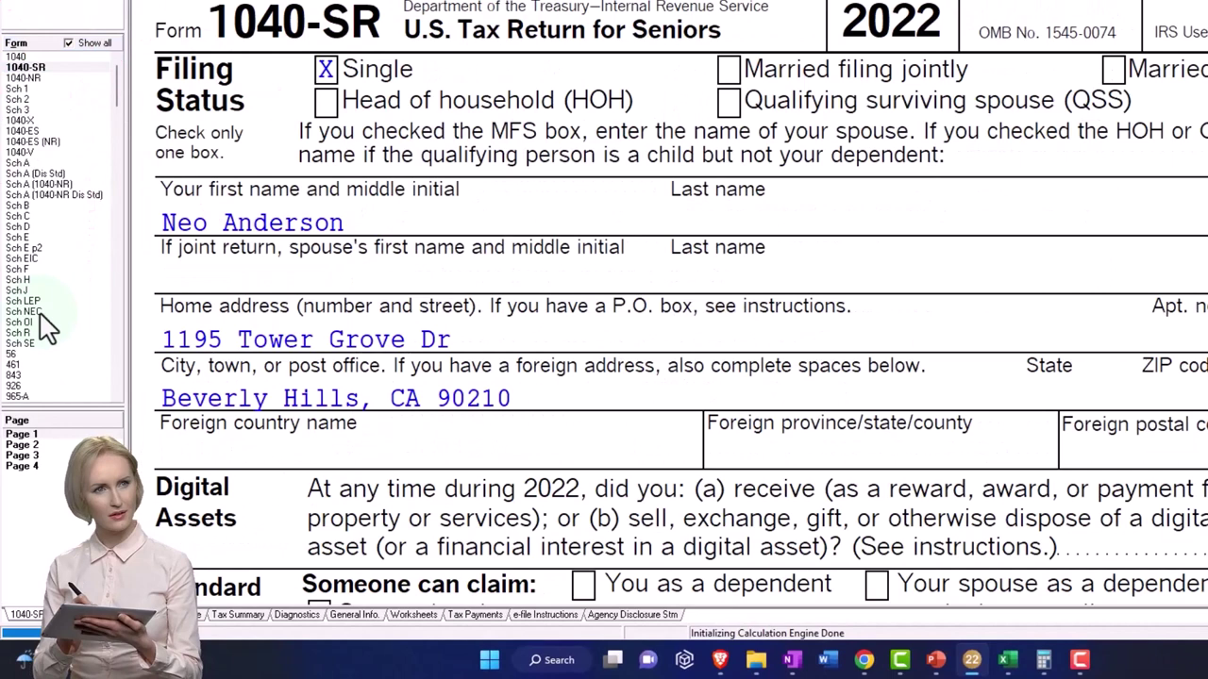
pyautogui.click(29, 466)
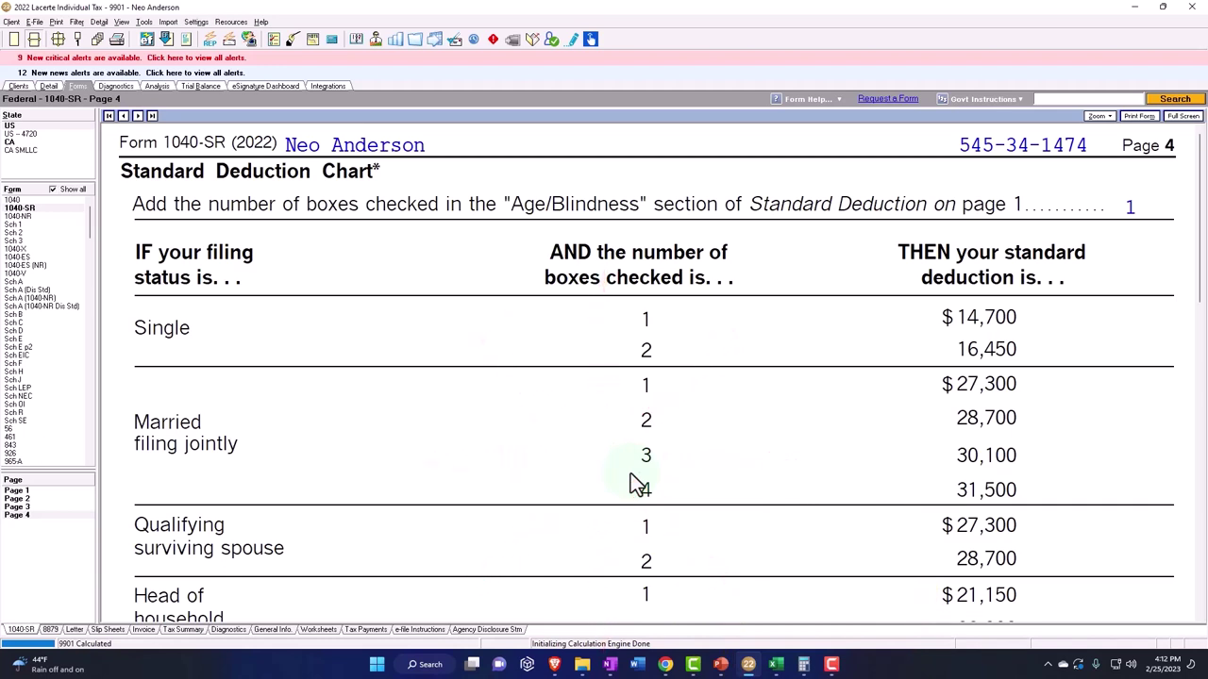
pyautogui.scroll(-2, 639, 485)
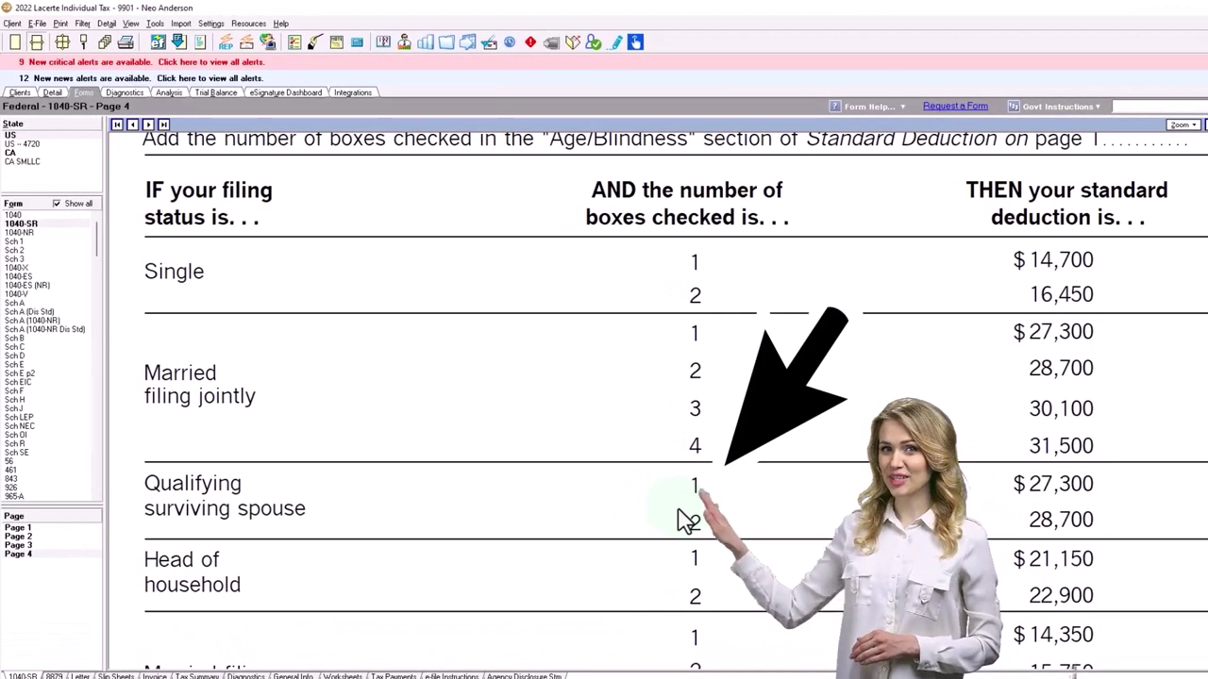
pyautogui.scroll(-2, 681, 535)
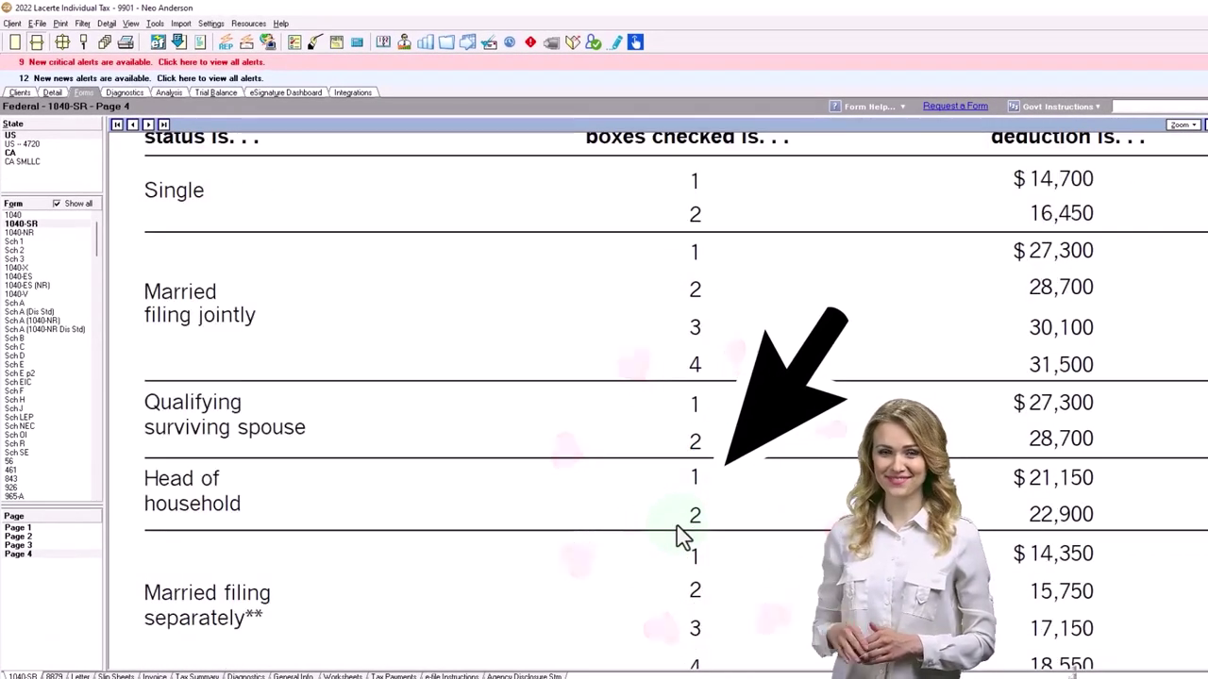